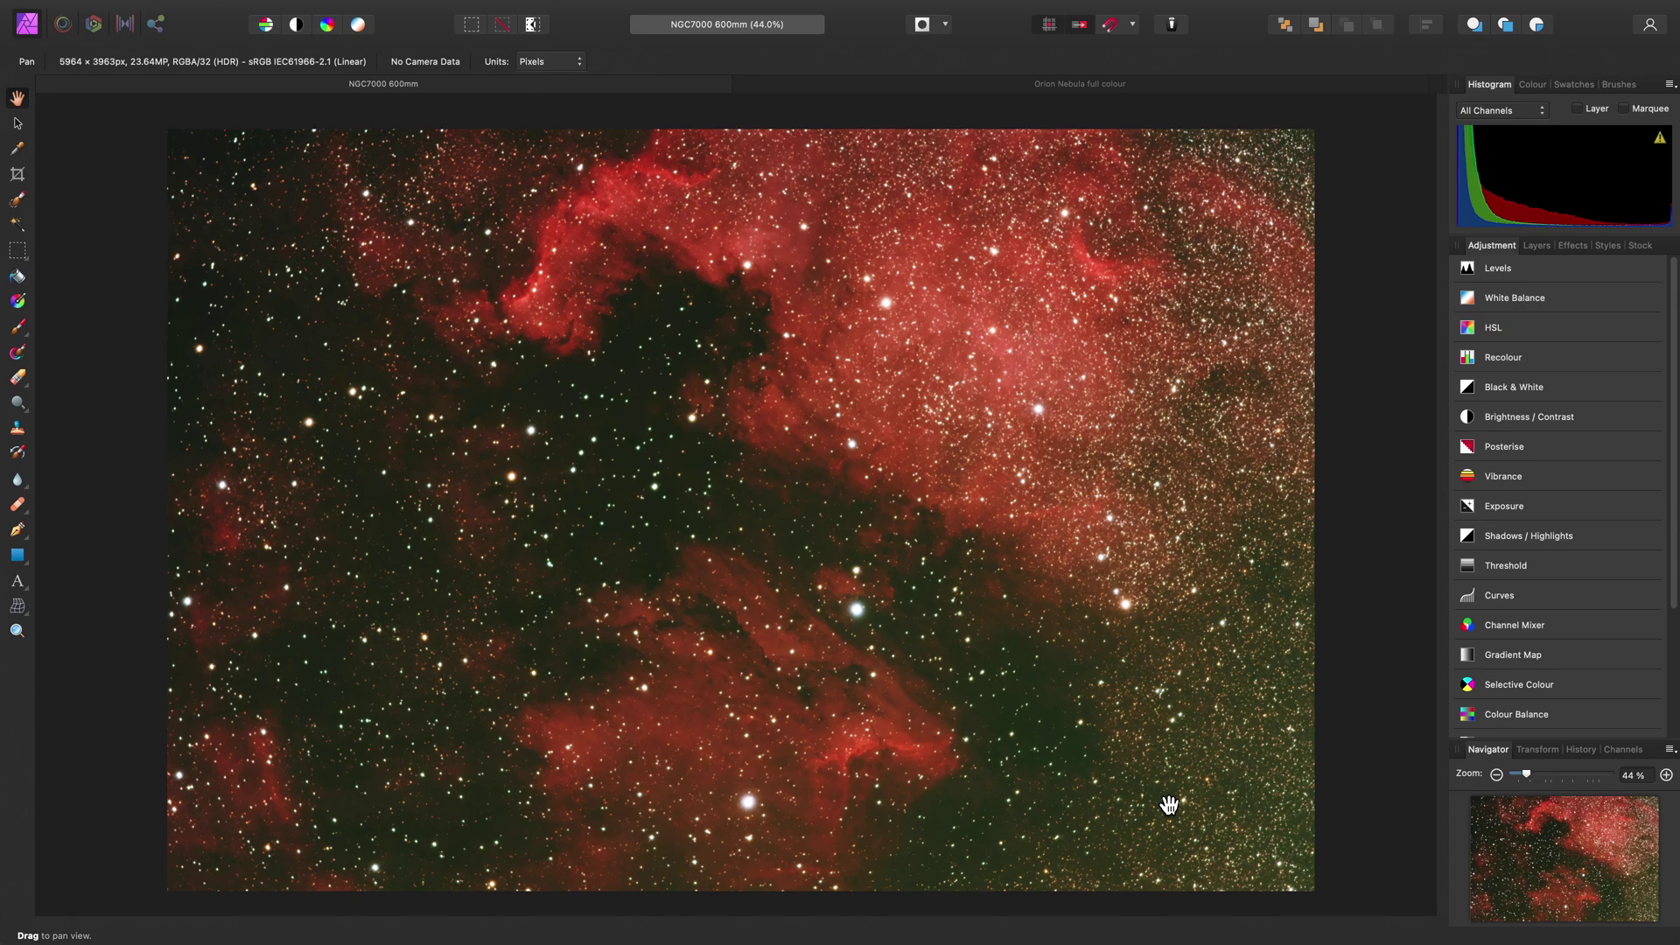
Show the NGC7000 layer stack, with Curves at the top above Brightness & Contrast.
left_click(1538, 245)
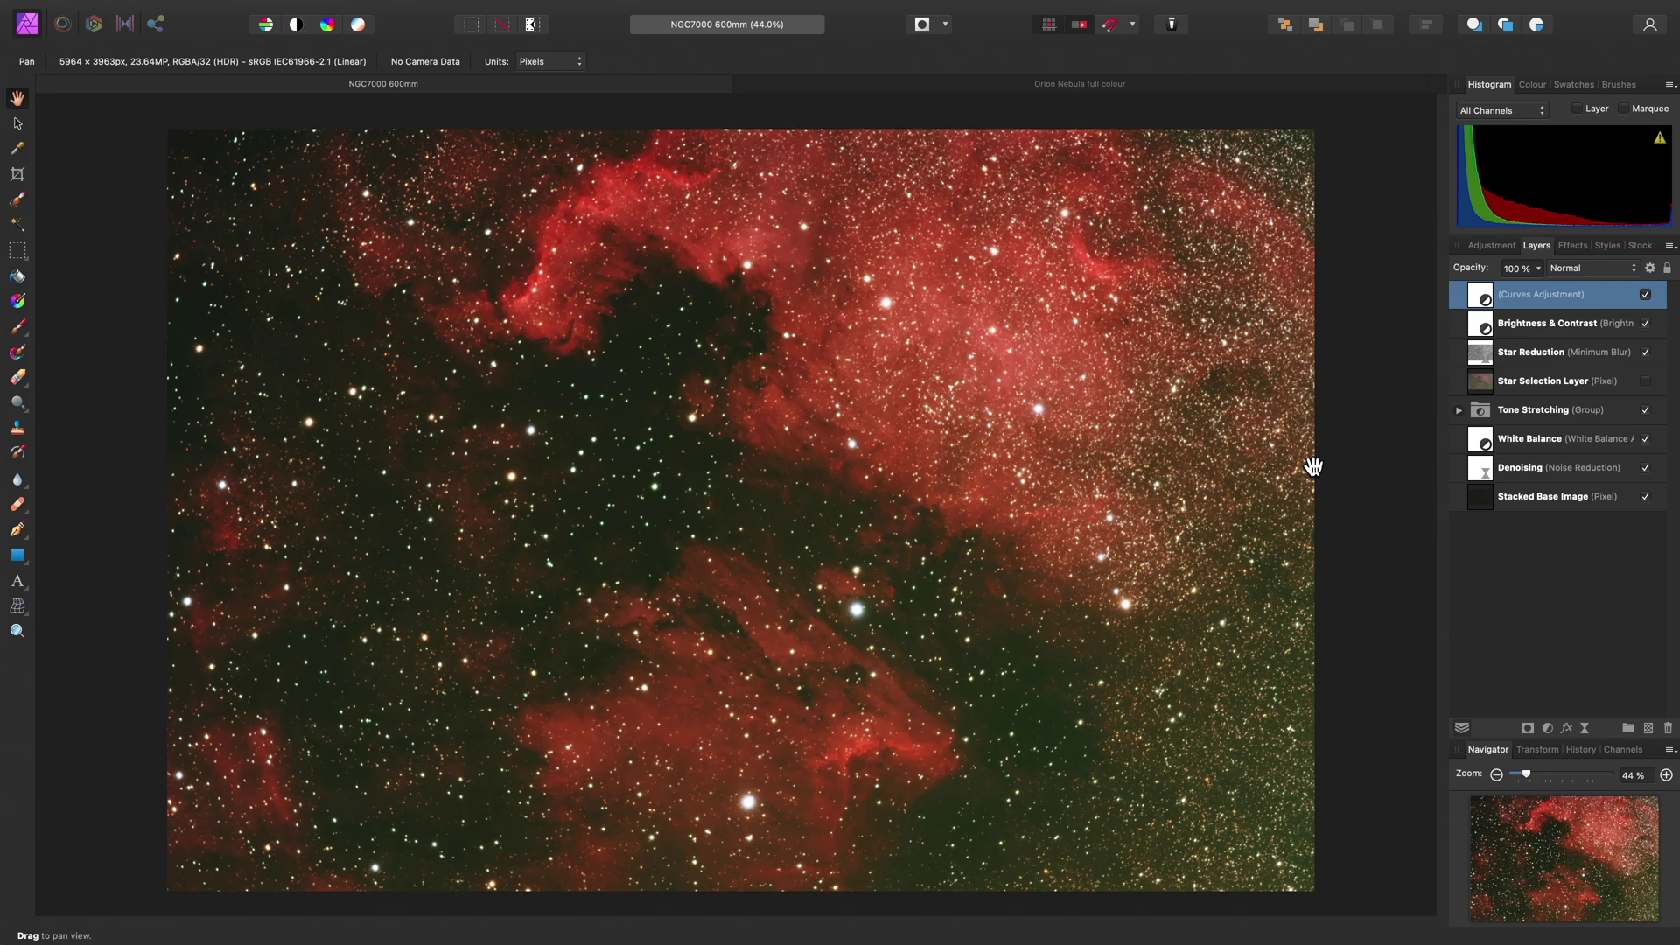
Merge all visible layers into a new pixel layer and name it 'Merged'.
left_click(376, 11)
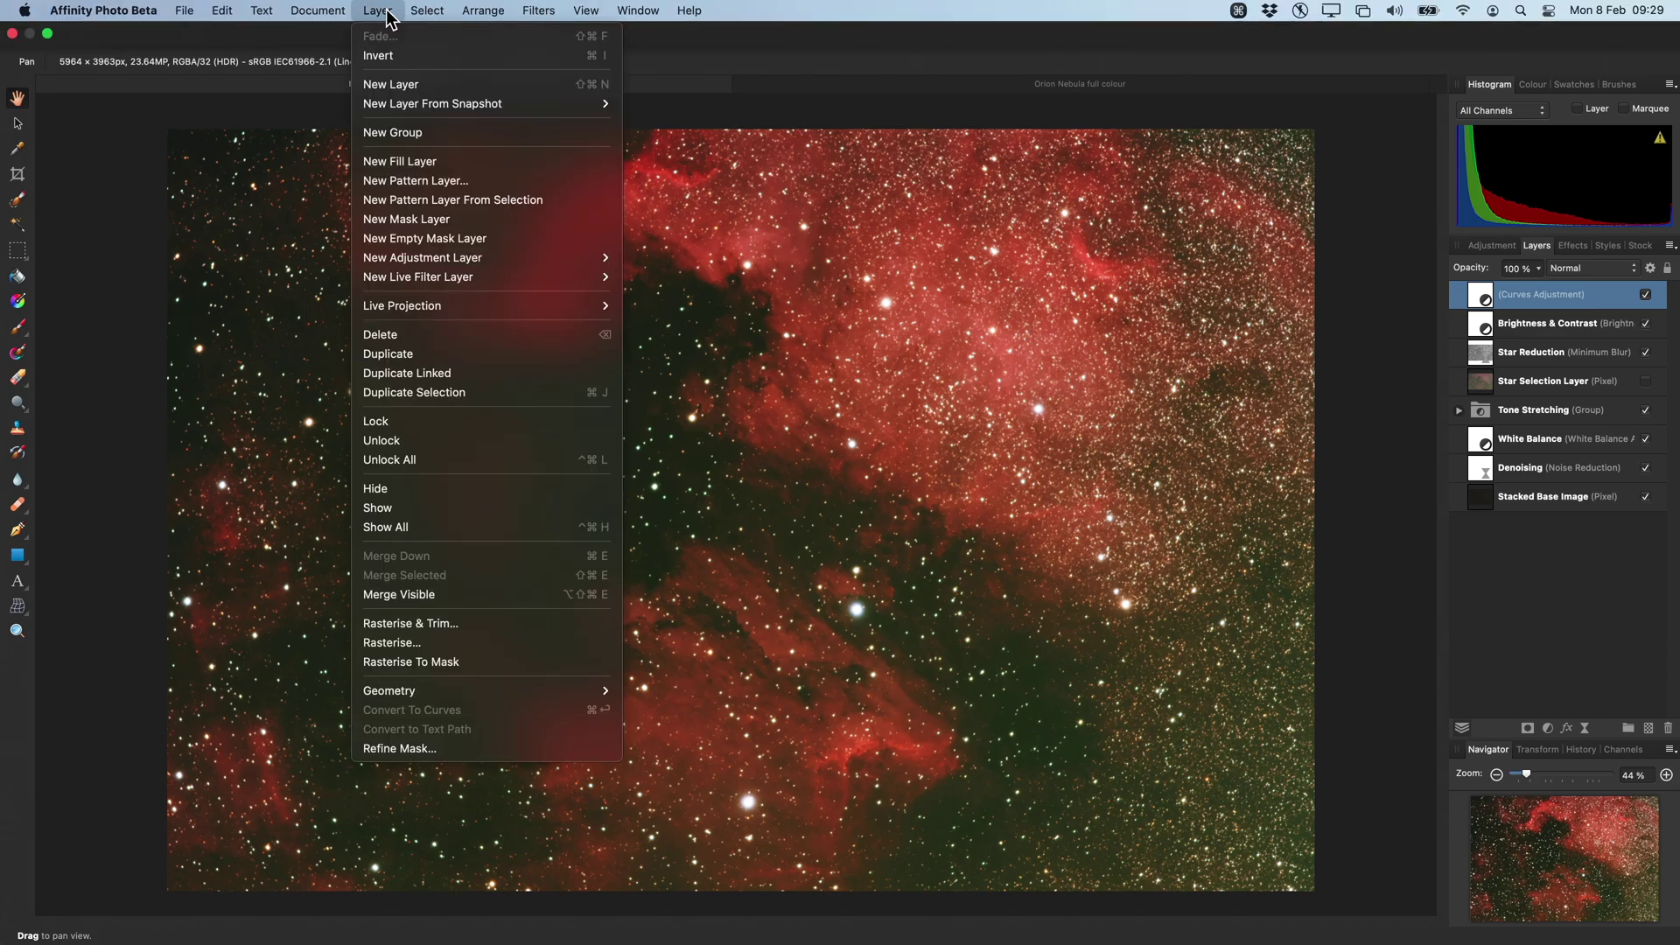
left_click(490, 594)
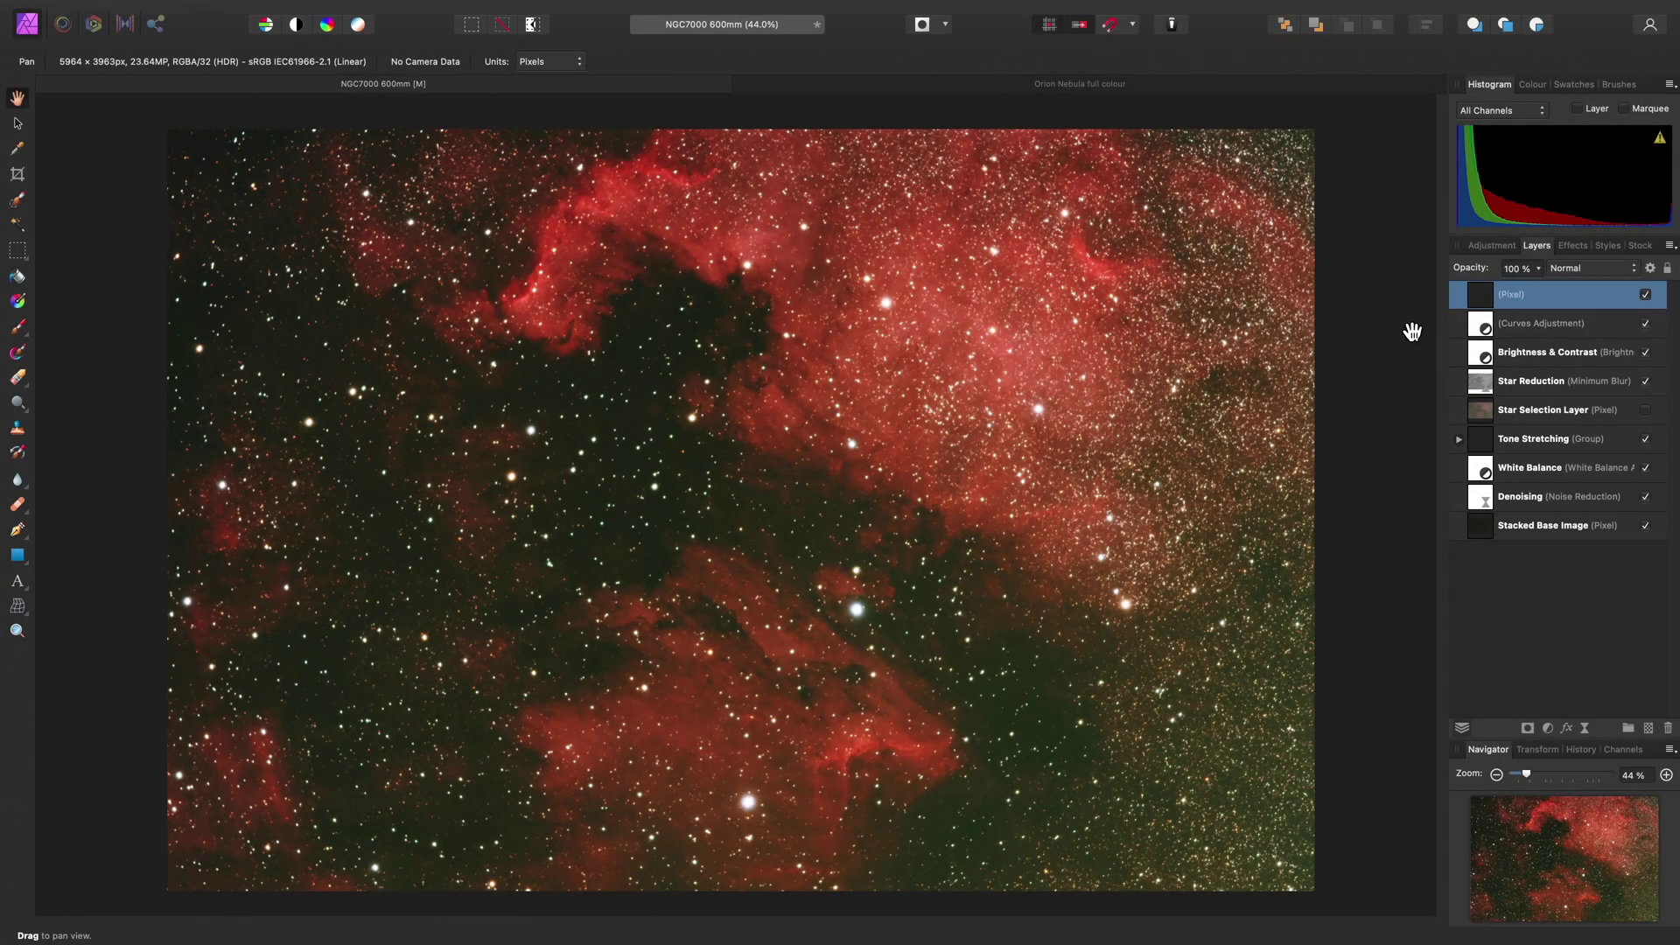
key("Return")
type("Merged")
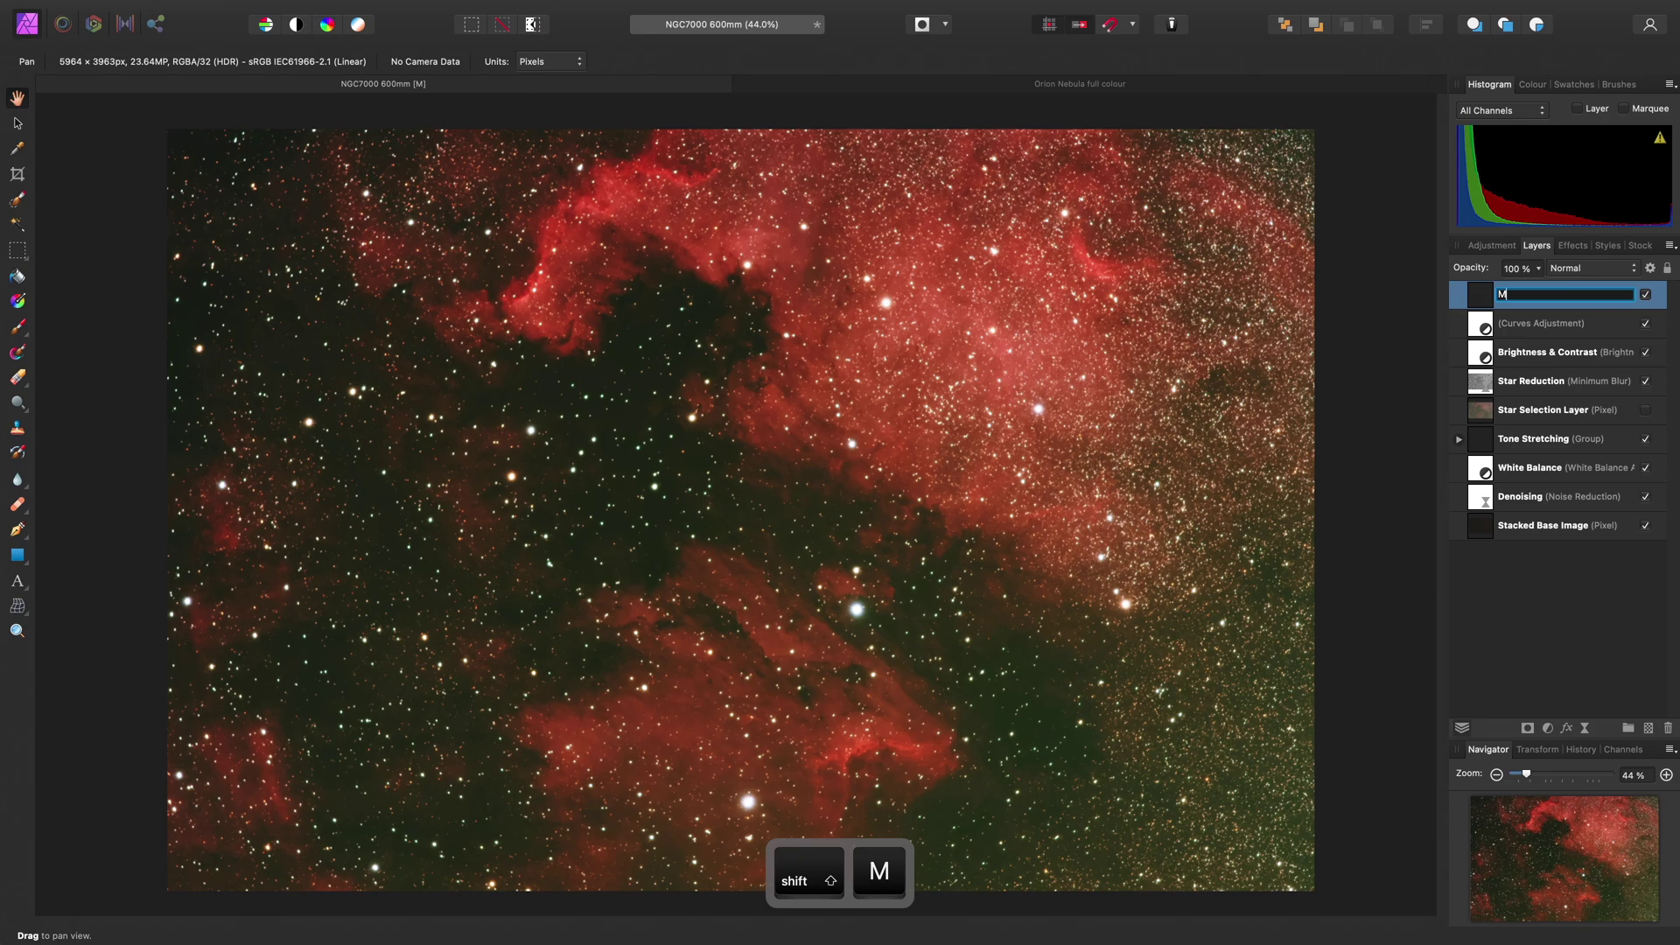
key("Return")
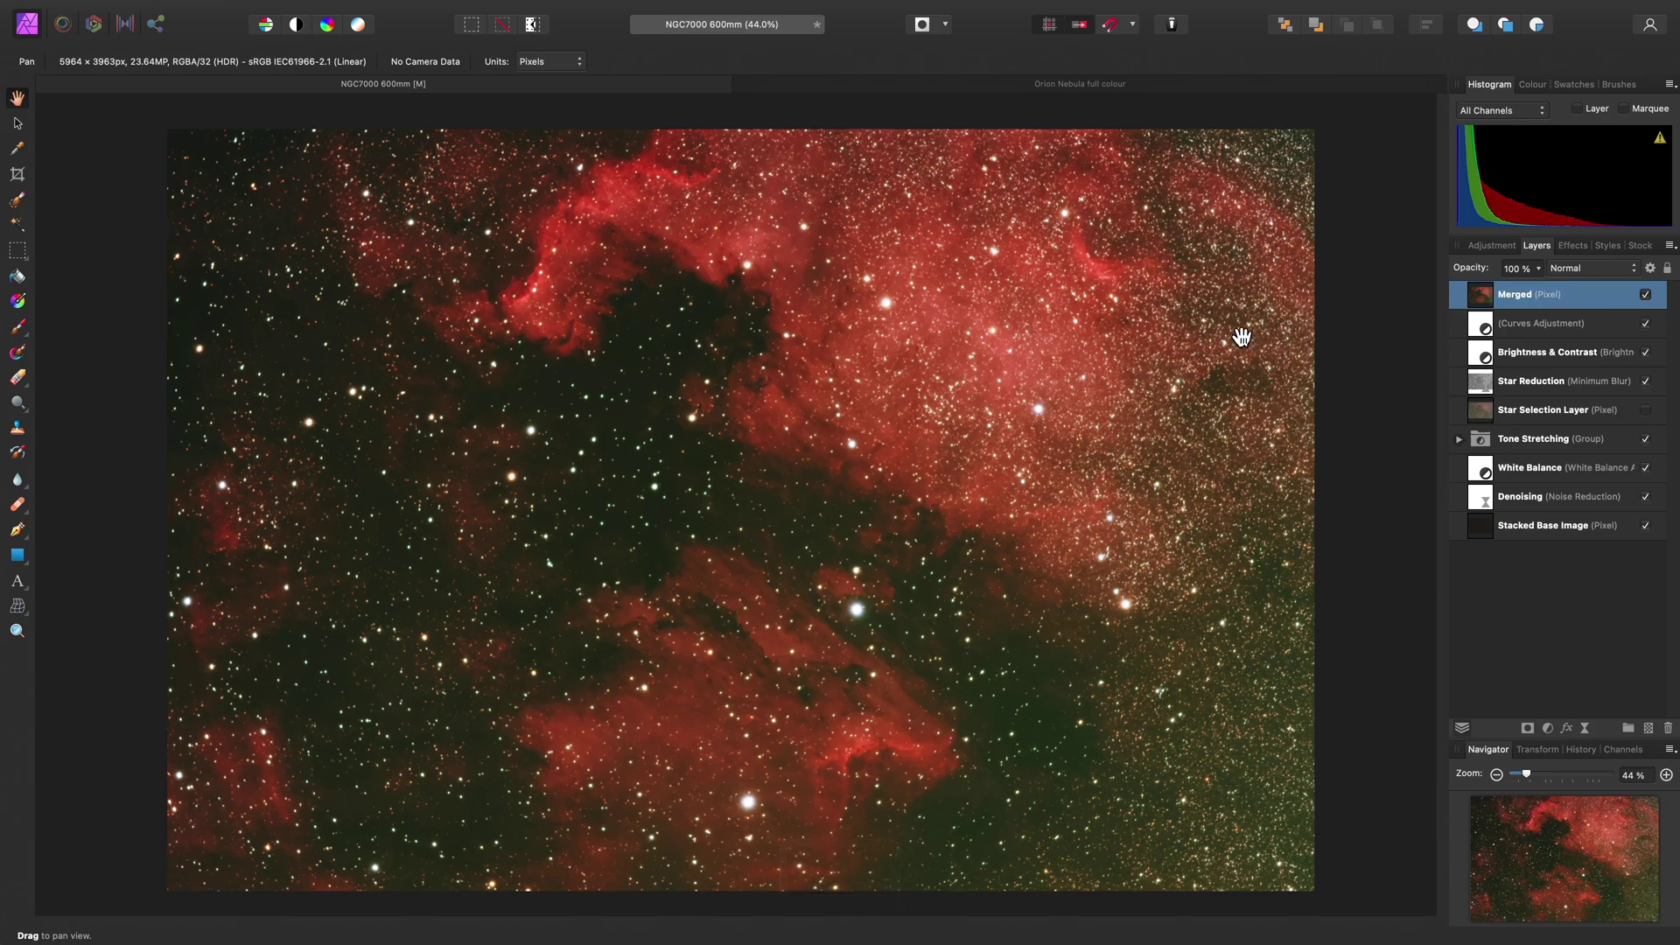
Open the Astrophotography Remove Background filter on the Merged layer.
mouse_move(751, 4)
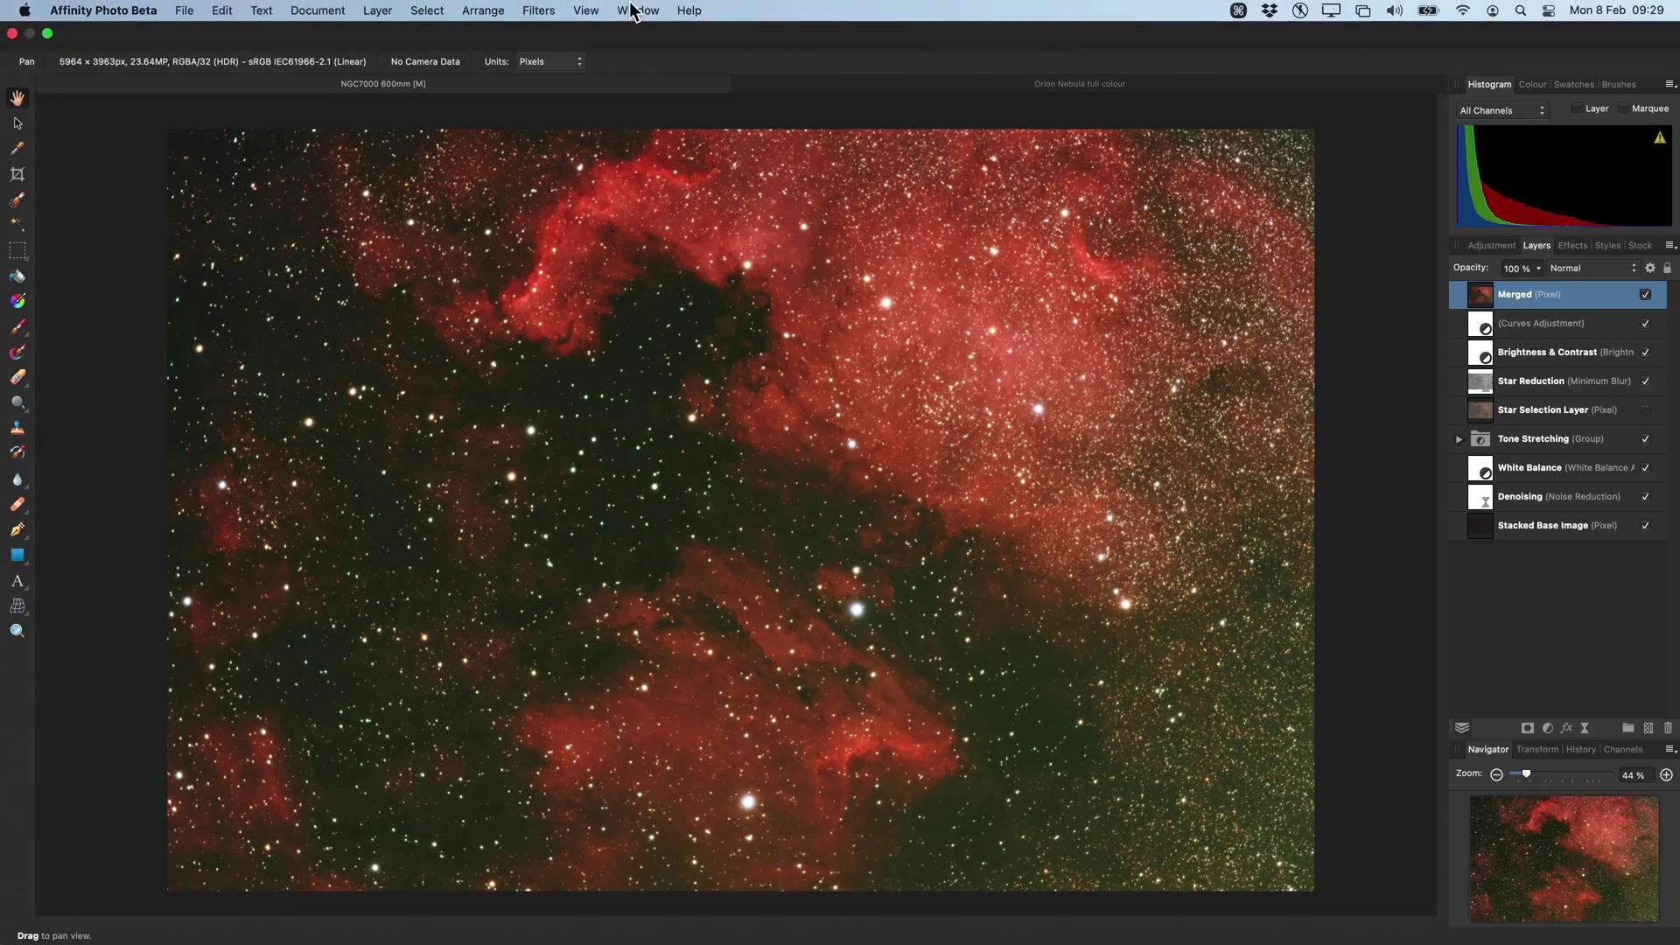
left_click(537, 11)
mouse_move(652, 151)
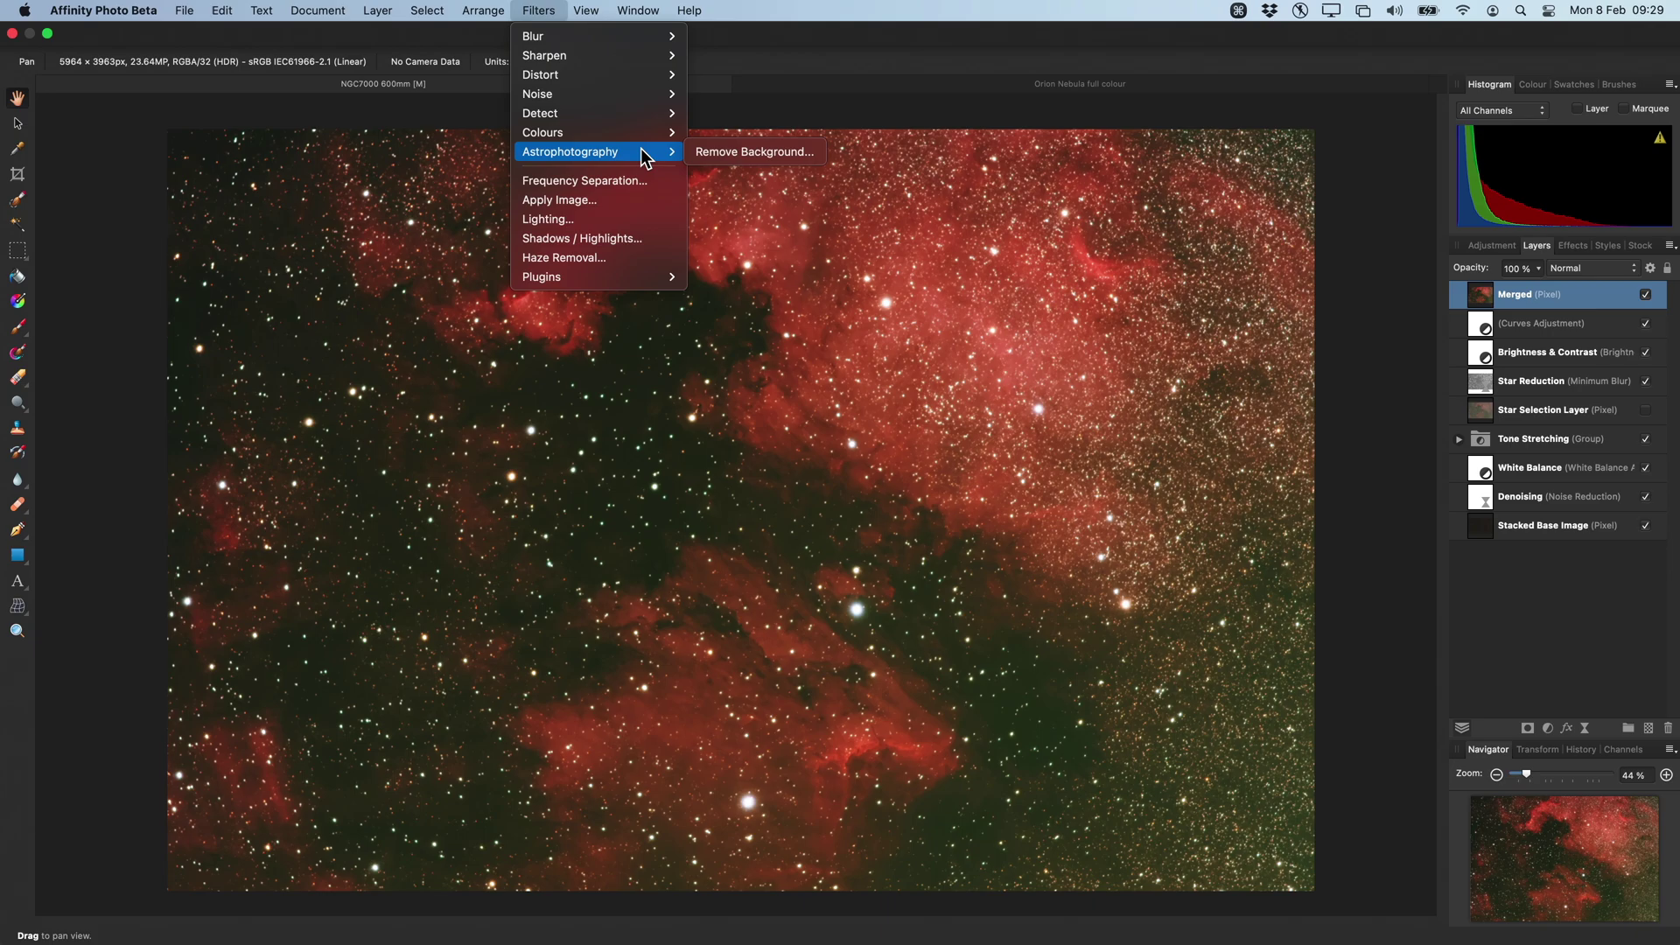
left_click(812, 152)
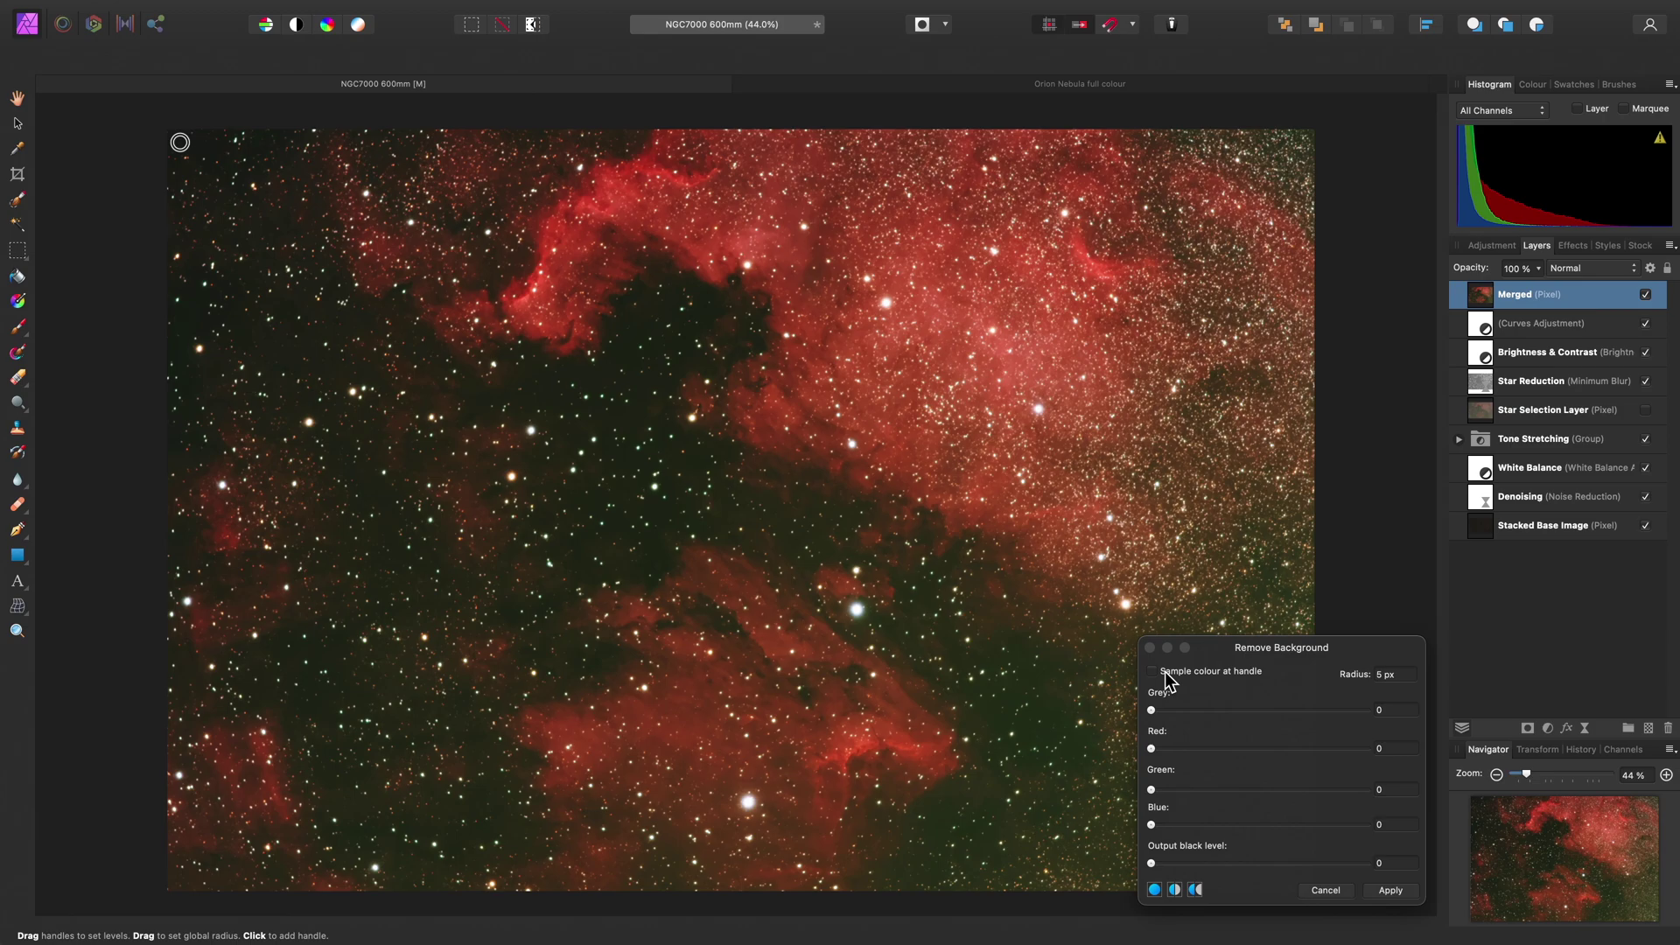
Sample sky colour at two handles, giving Grey 0.01211, Red 0.01807 and Green 0.03675.
left_click(1232, 674)
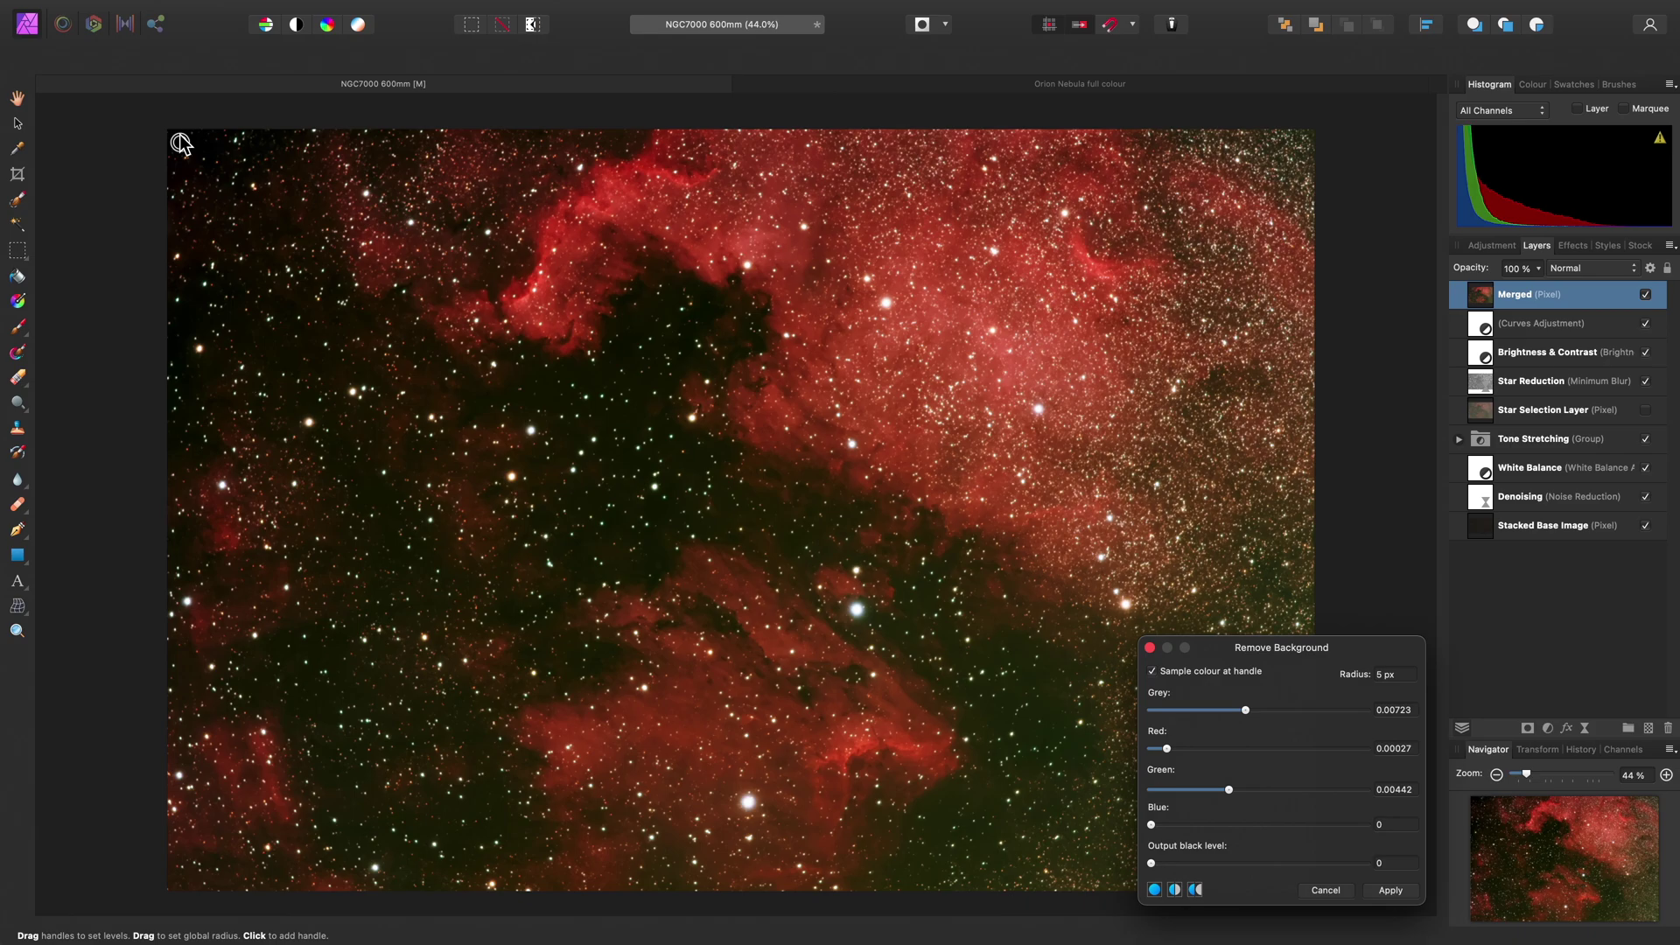
scroll(949, 527, "right", 5)
scroll(948, 527, "down", 2)
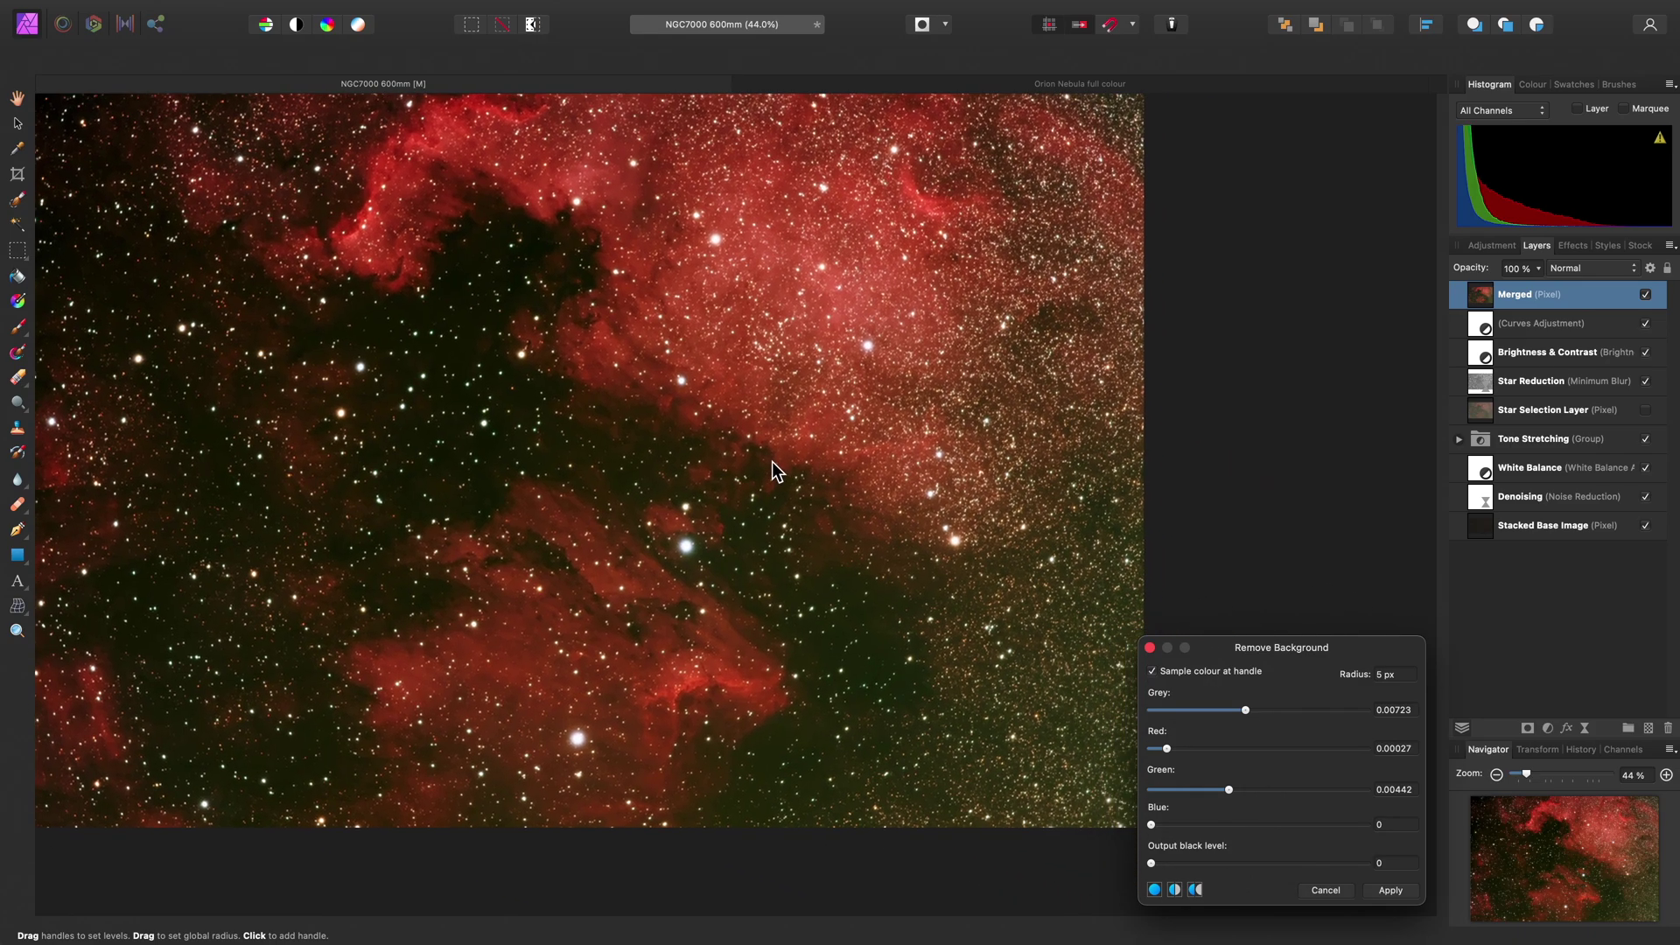
scroll(878, 496, "right", 5)
scroll(877, 496, "down", 2)
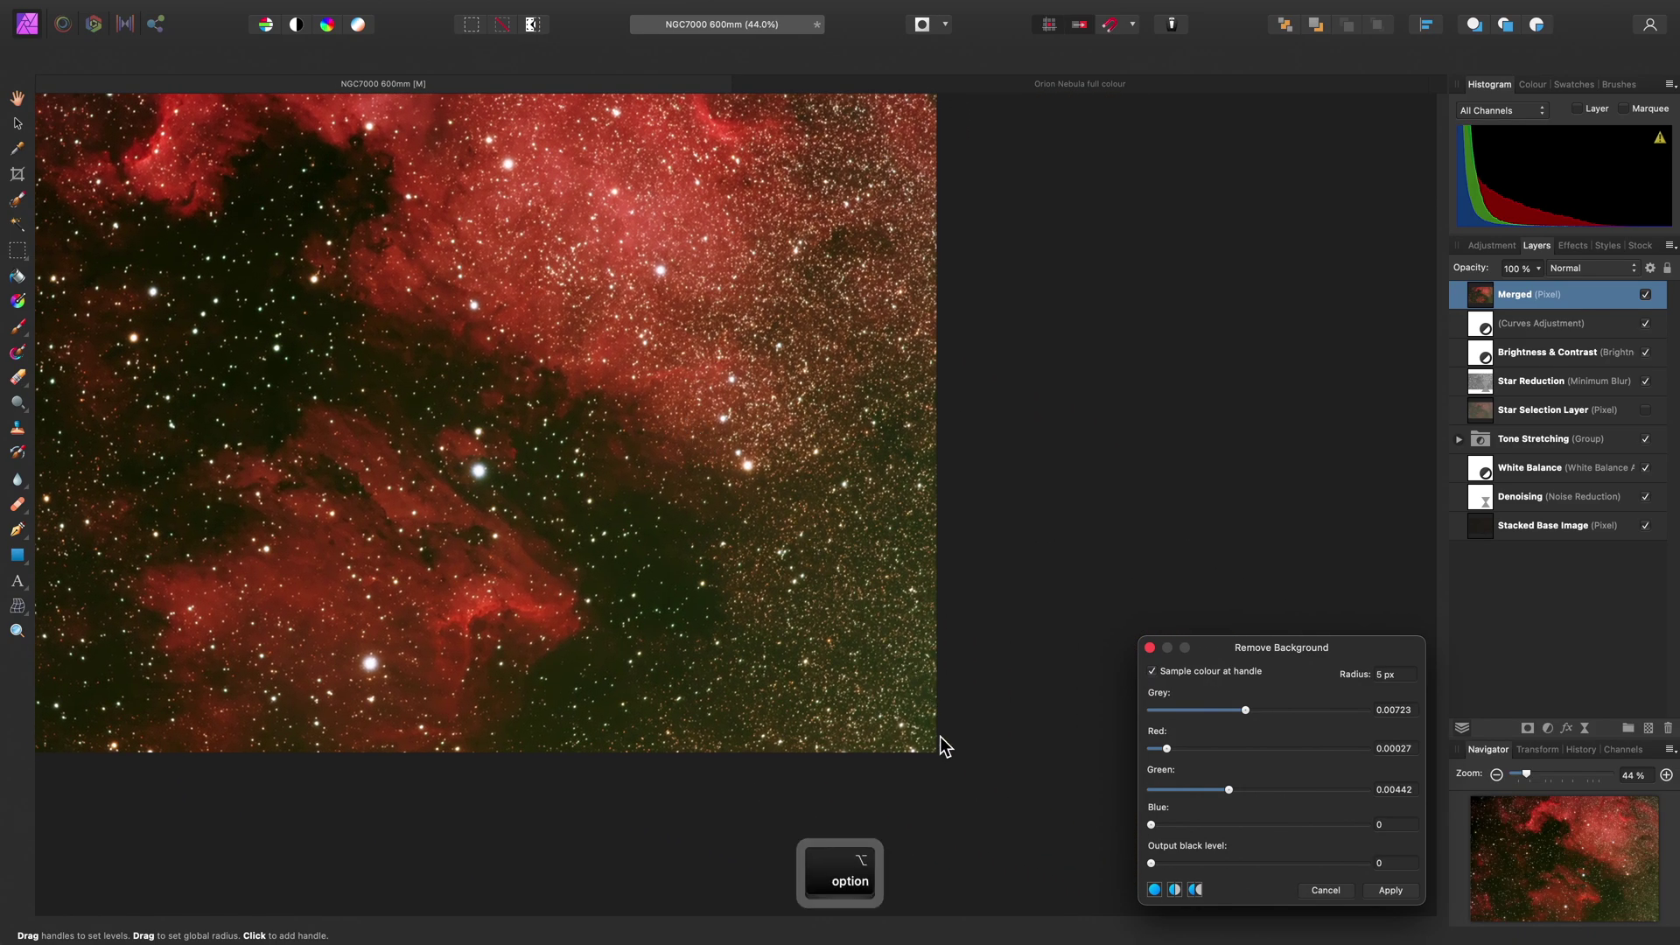
scroll(938, 746, "up", 3)
scroll(940, 738, "up", 5)
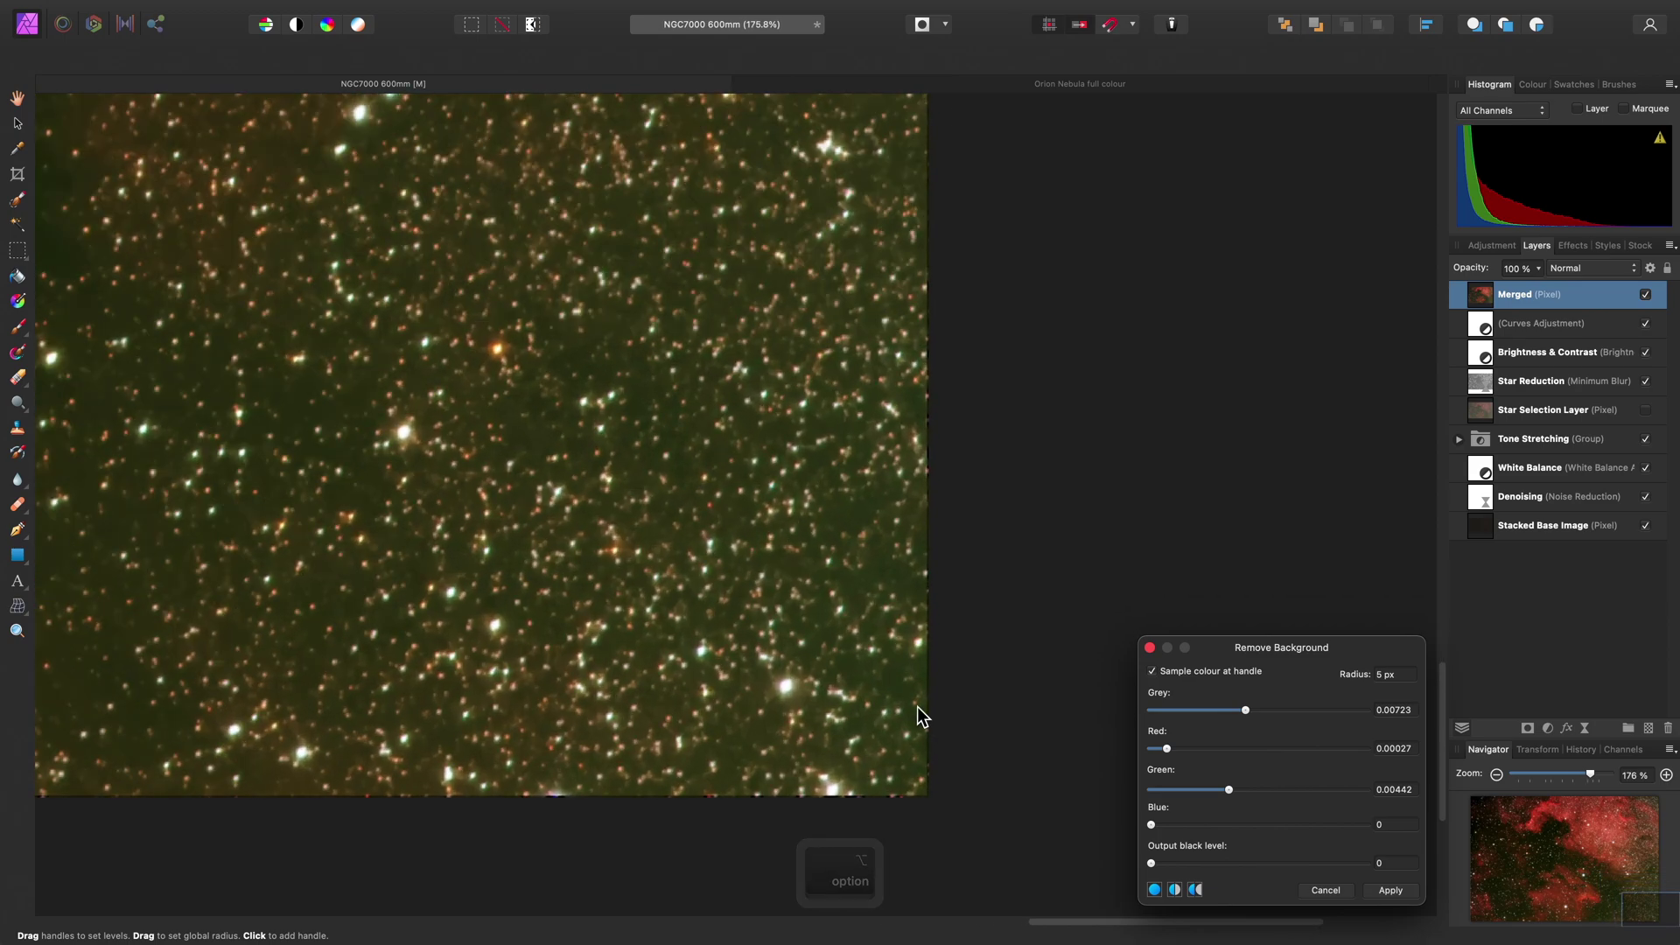
left_click(859, 516)
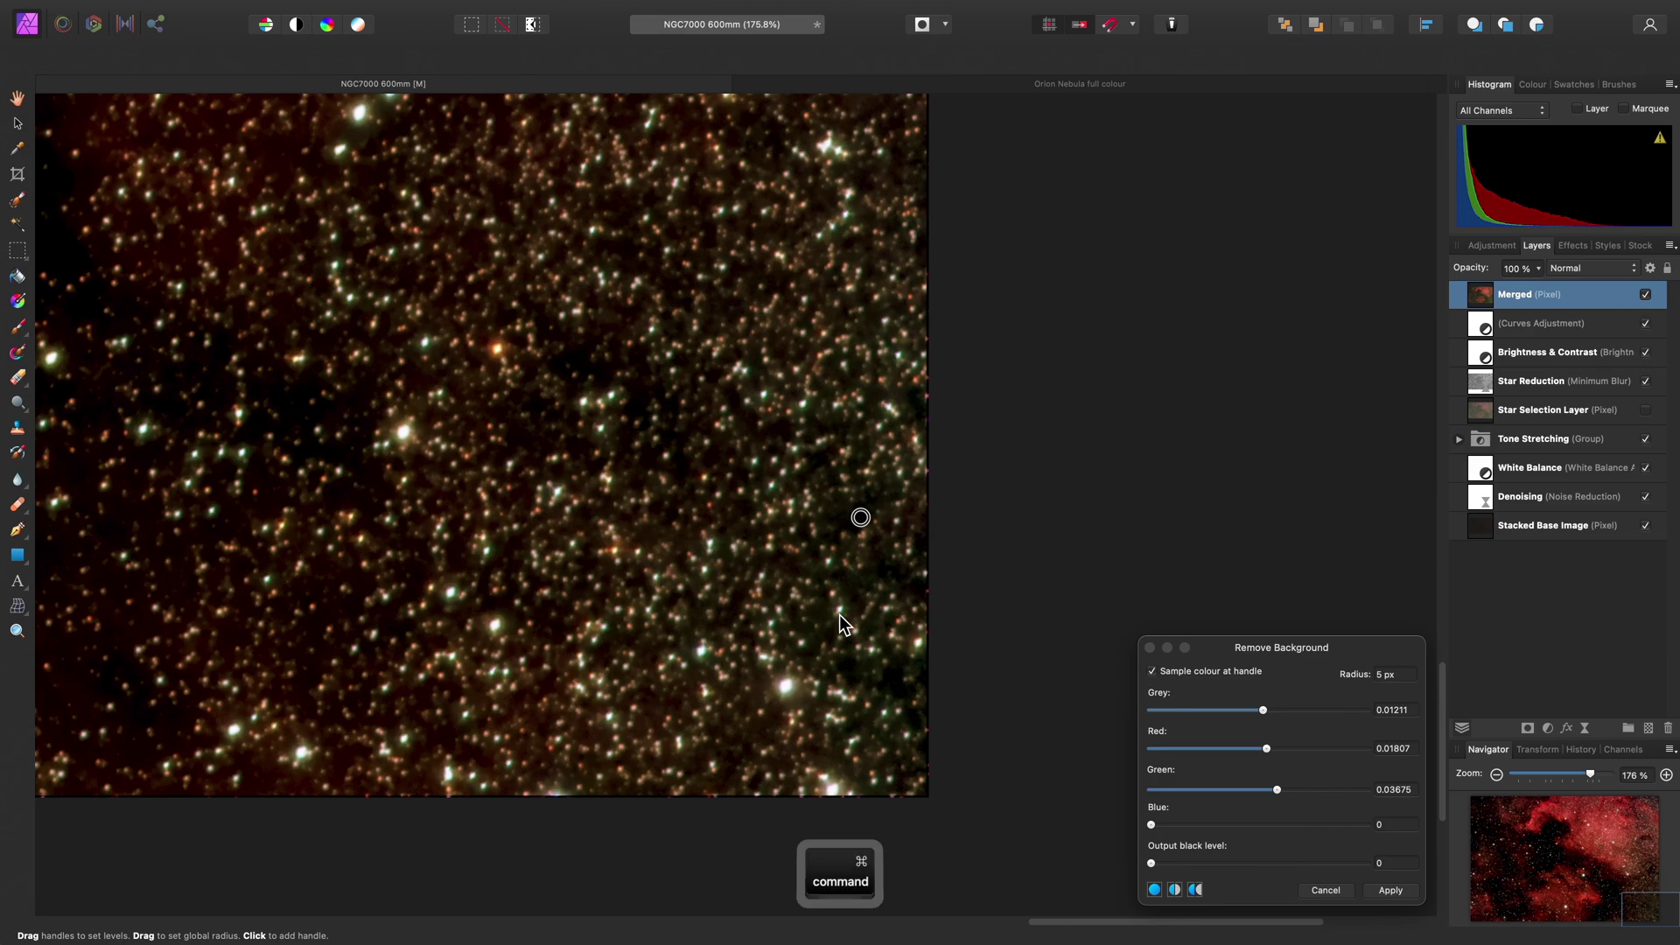
key("super+0")
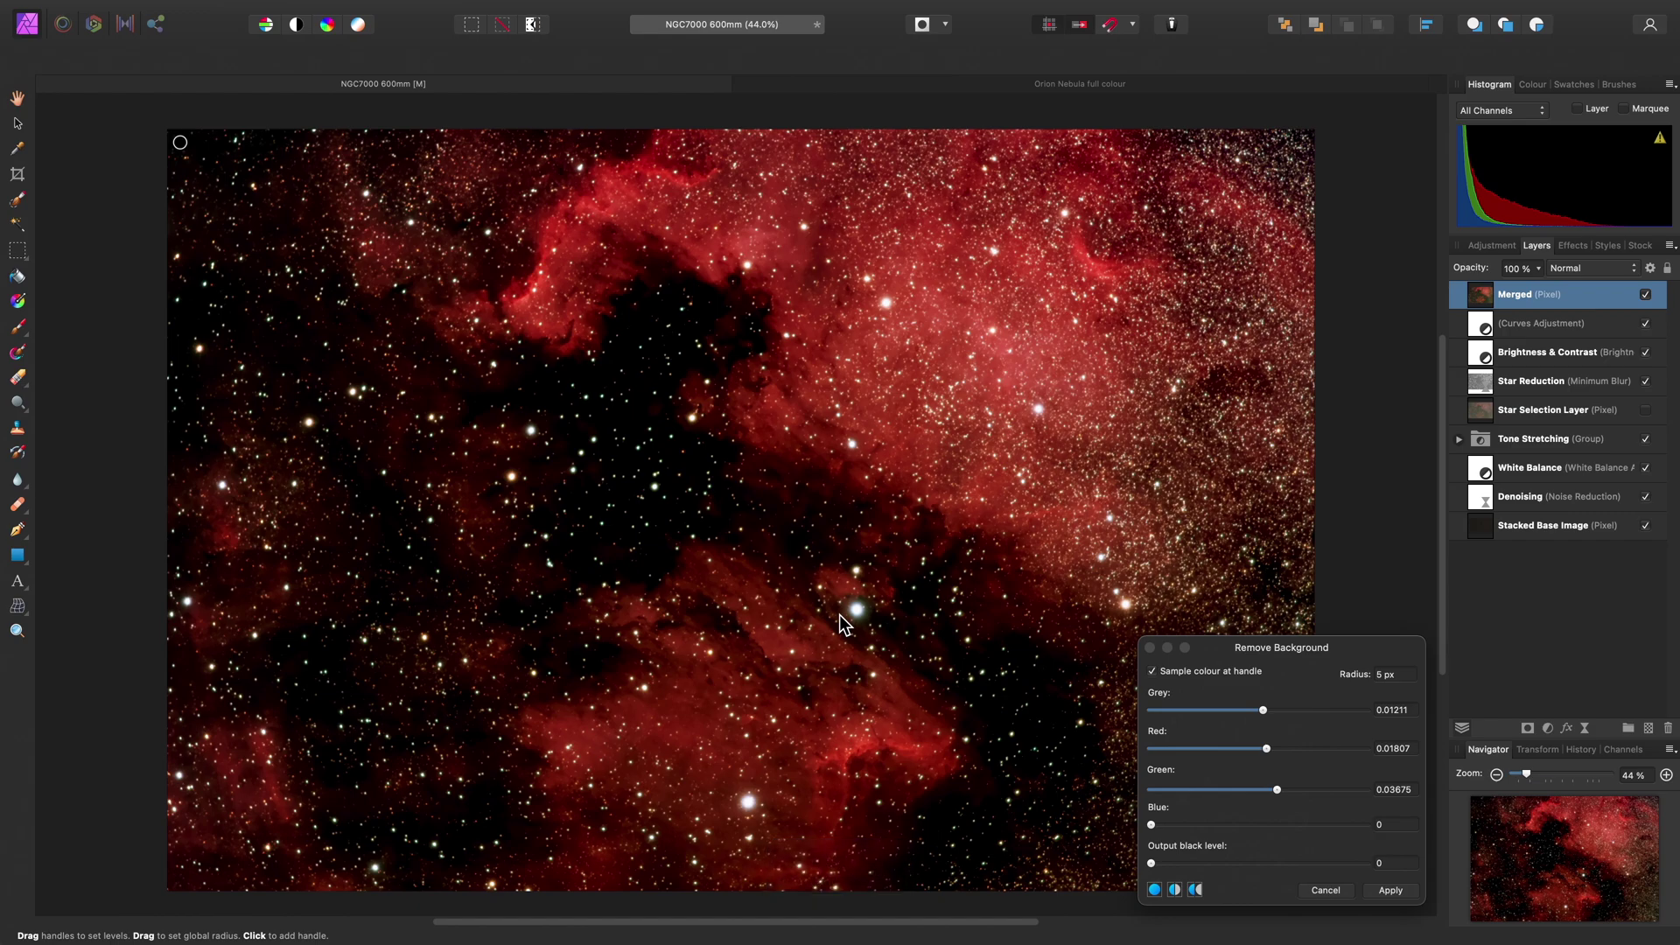
key("alt")
scroll(839, 614, "down", 3)
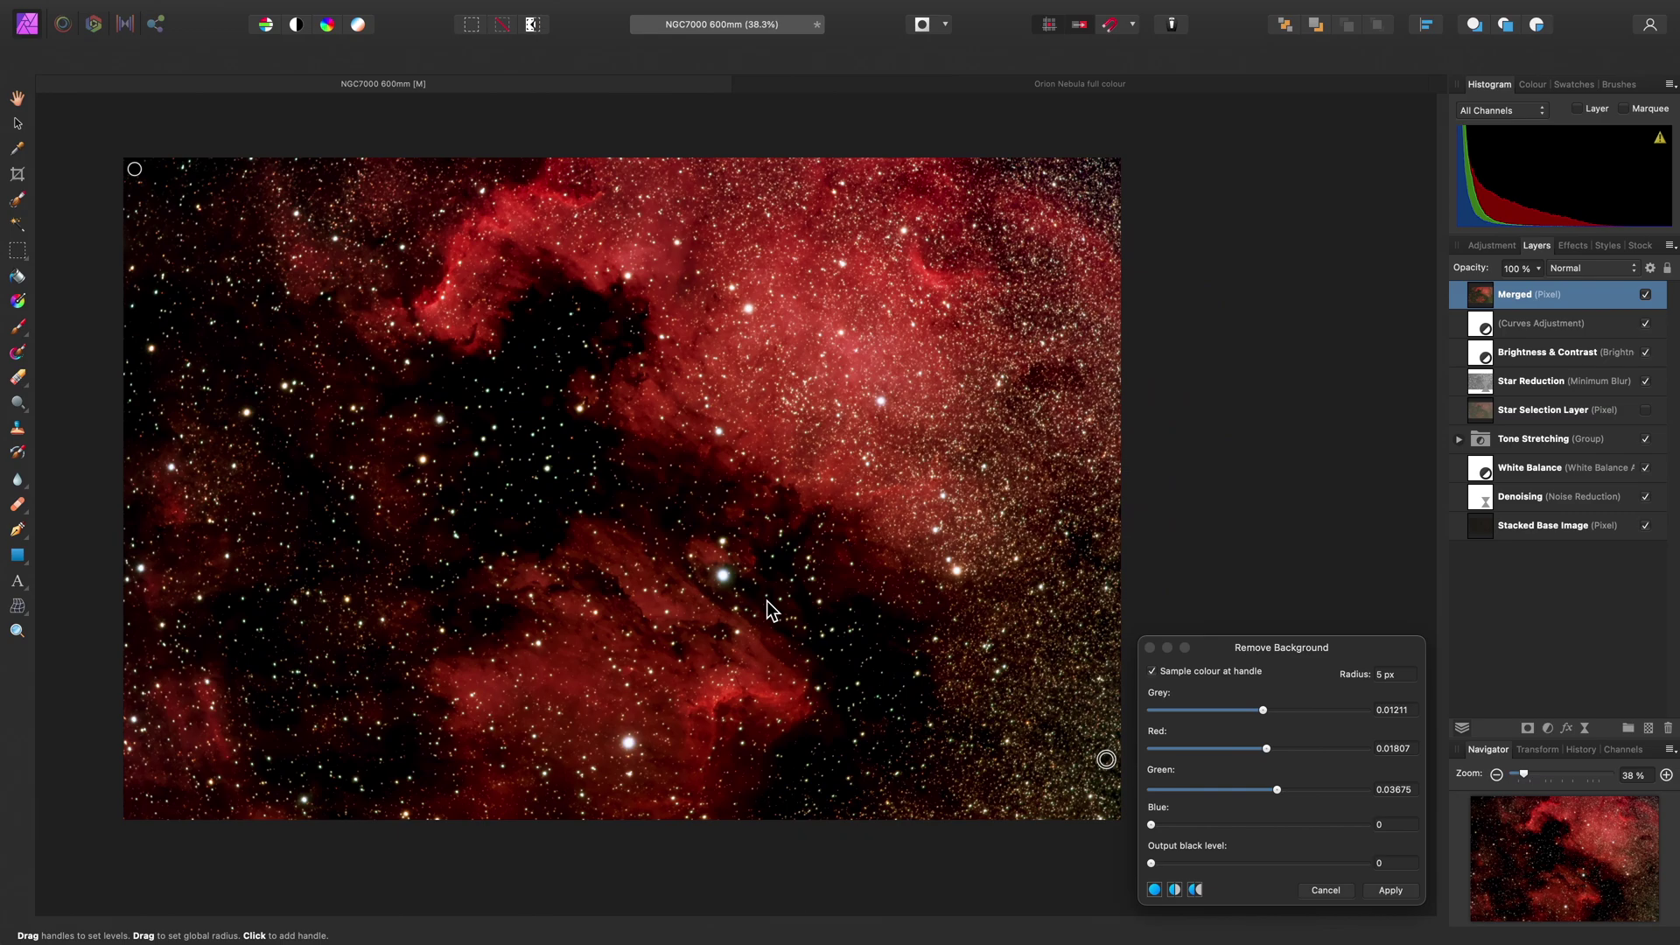
left_click(1175, 889)
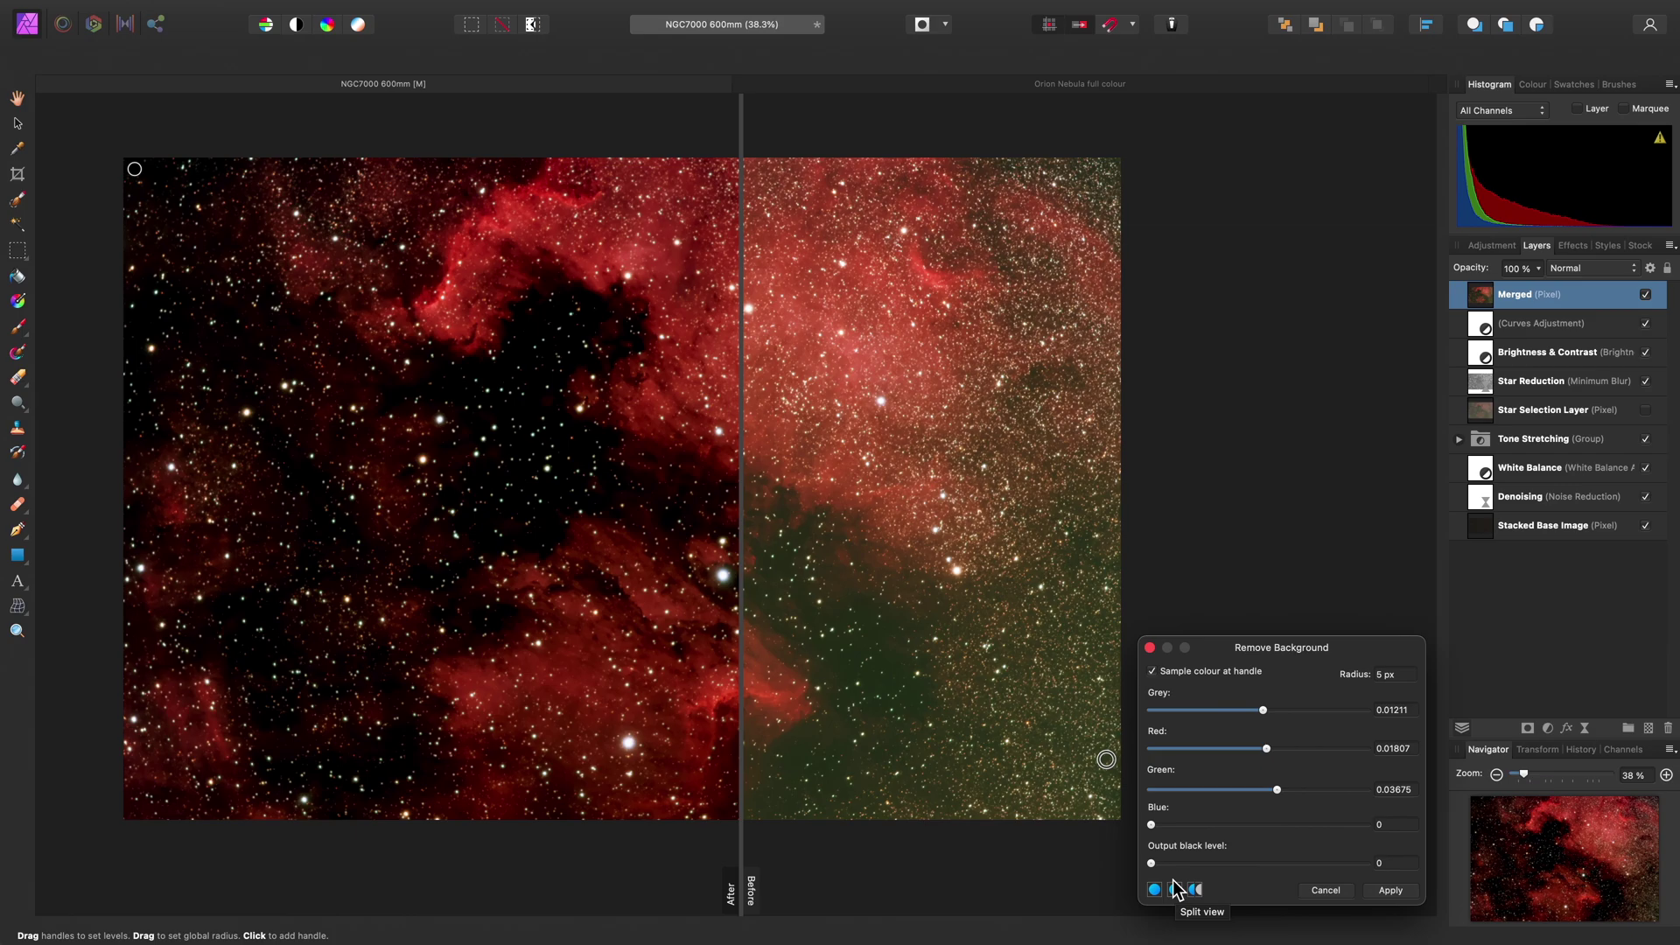
left_click_drag(736, 742, 1155, 802)
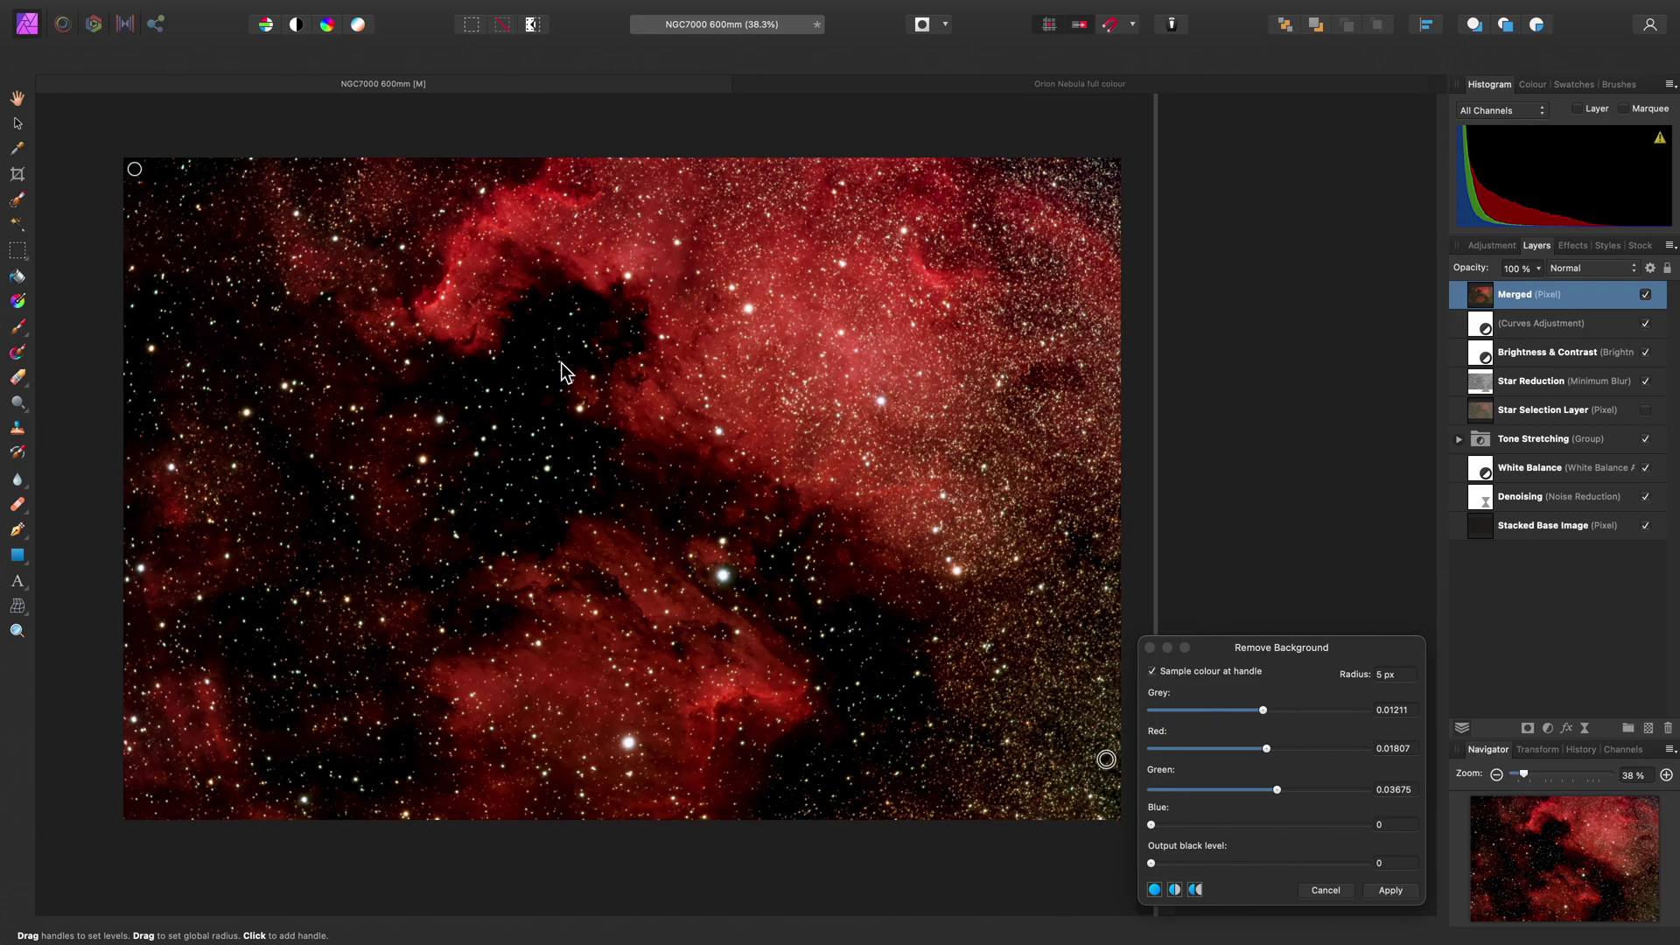
left_click(1154, 889)
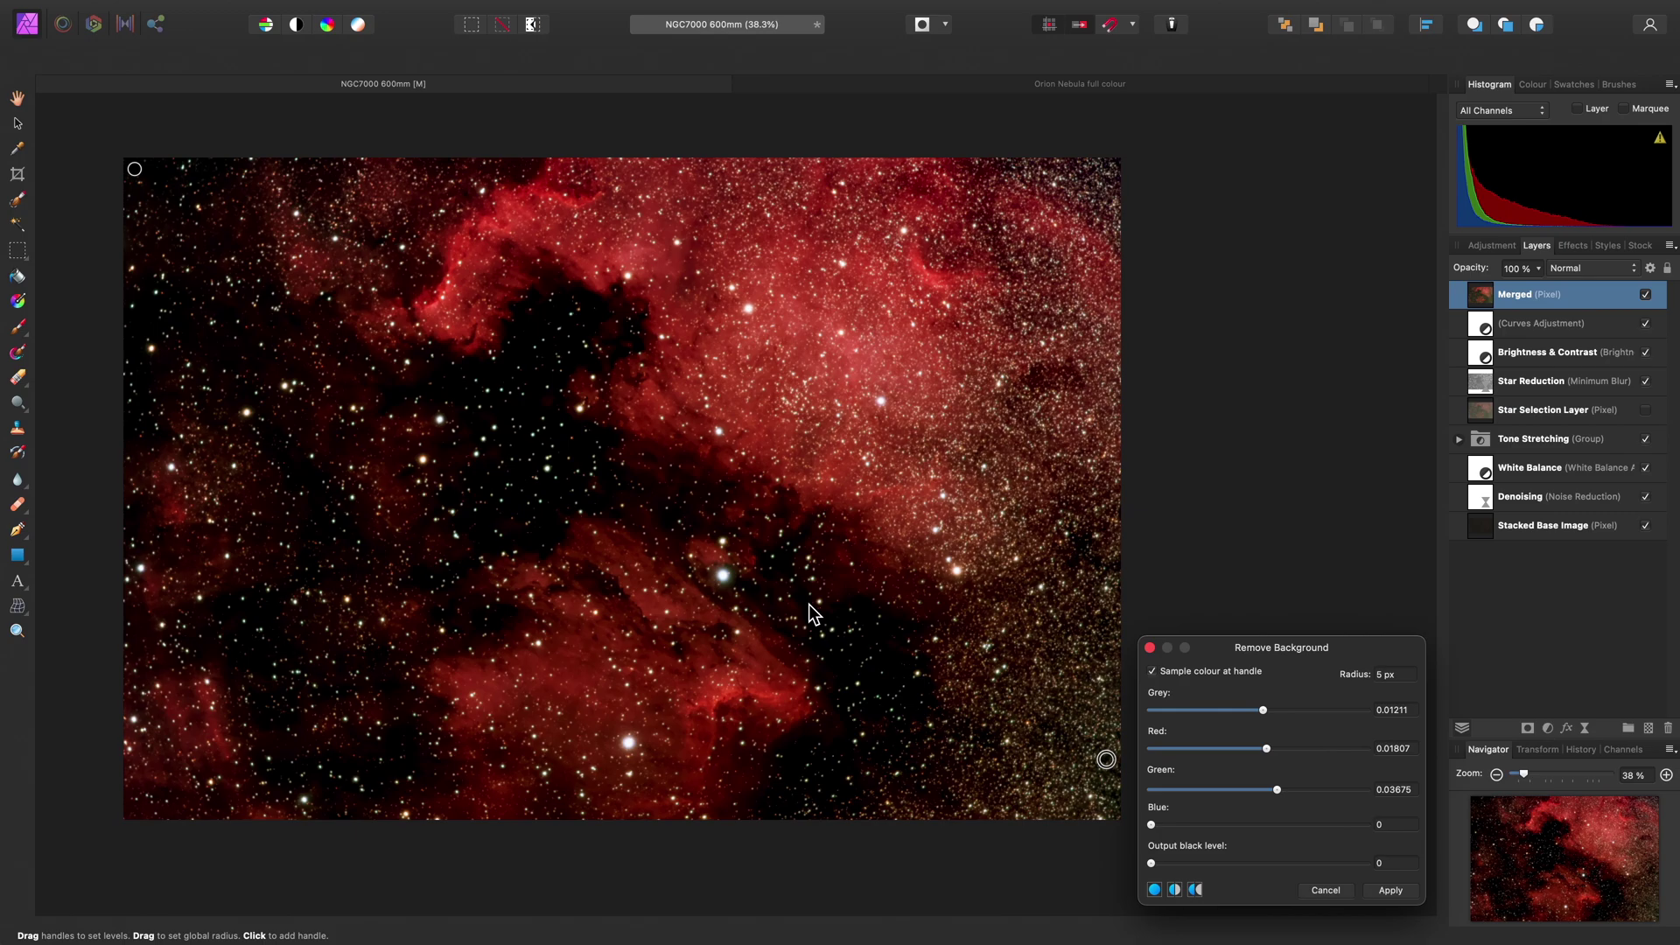
scroll(622, 622, "up", 5)
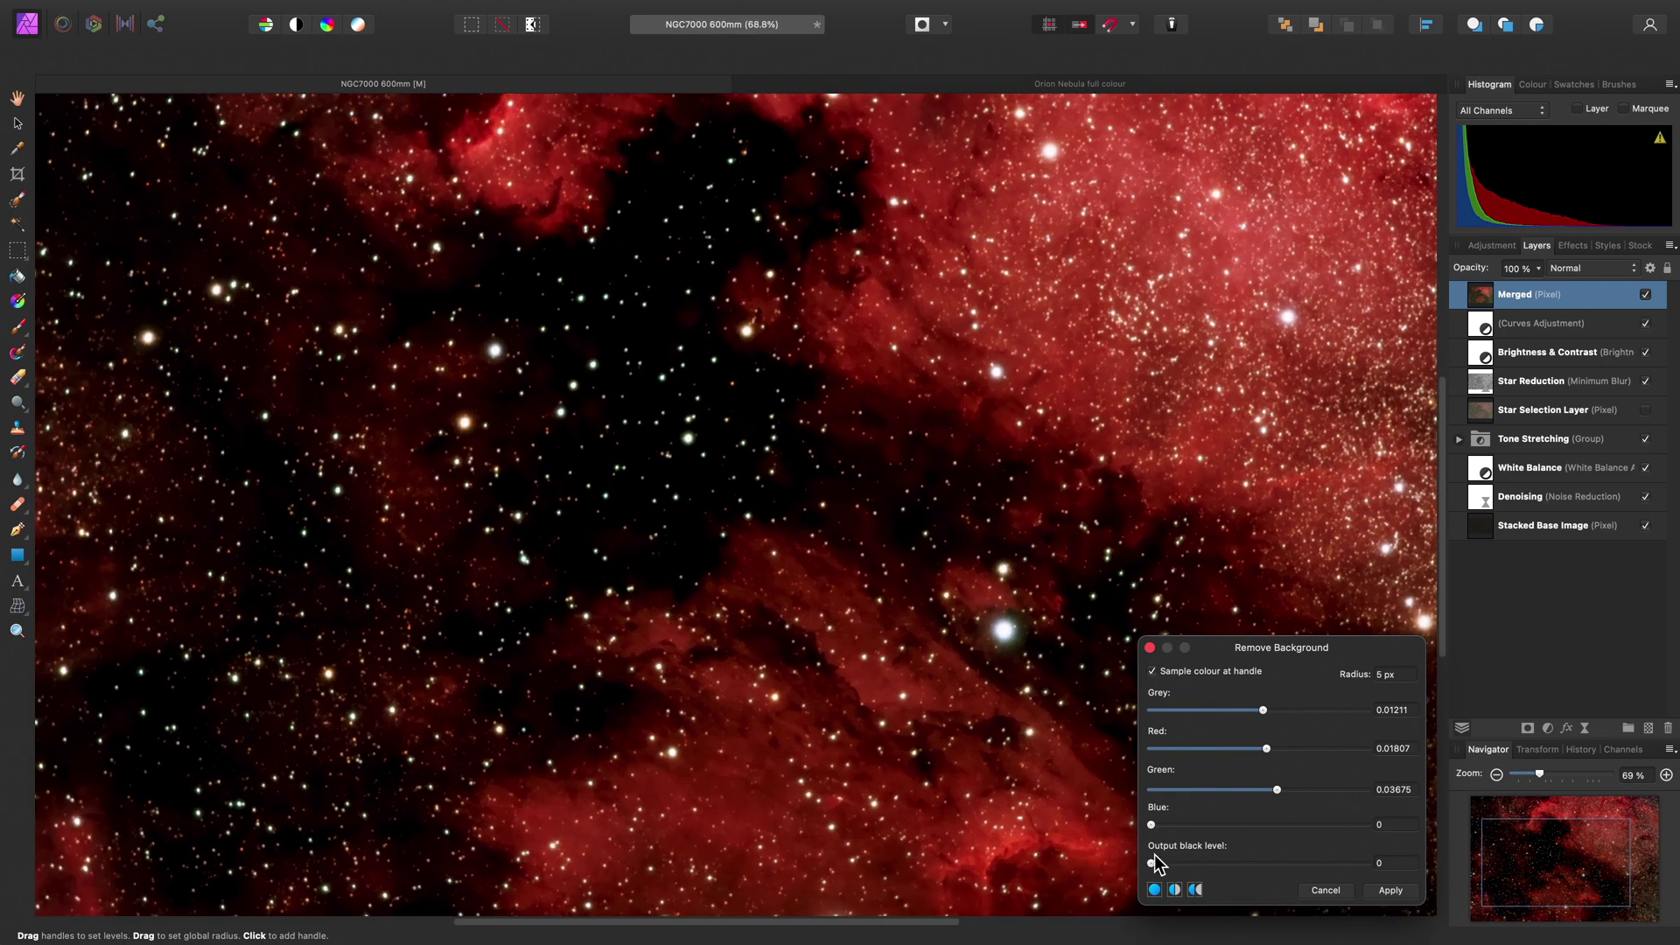
Raise the Remove Background output black level to 0.01991 and fit the whole image in view.
left_click_drag(1153, 861, 1262, 870)
scroll(786, 291, "up", 5)
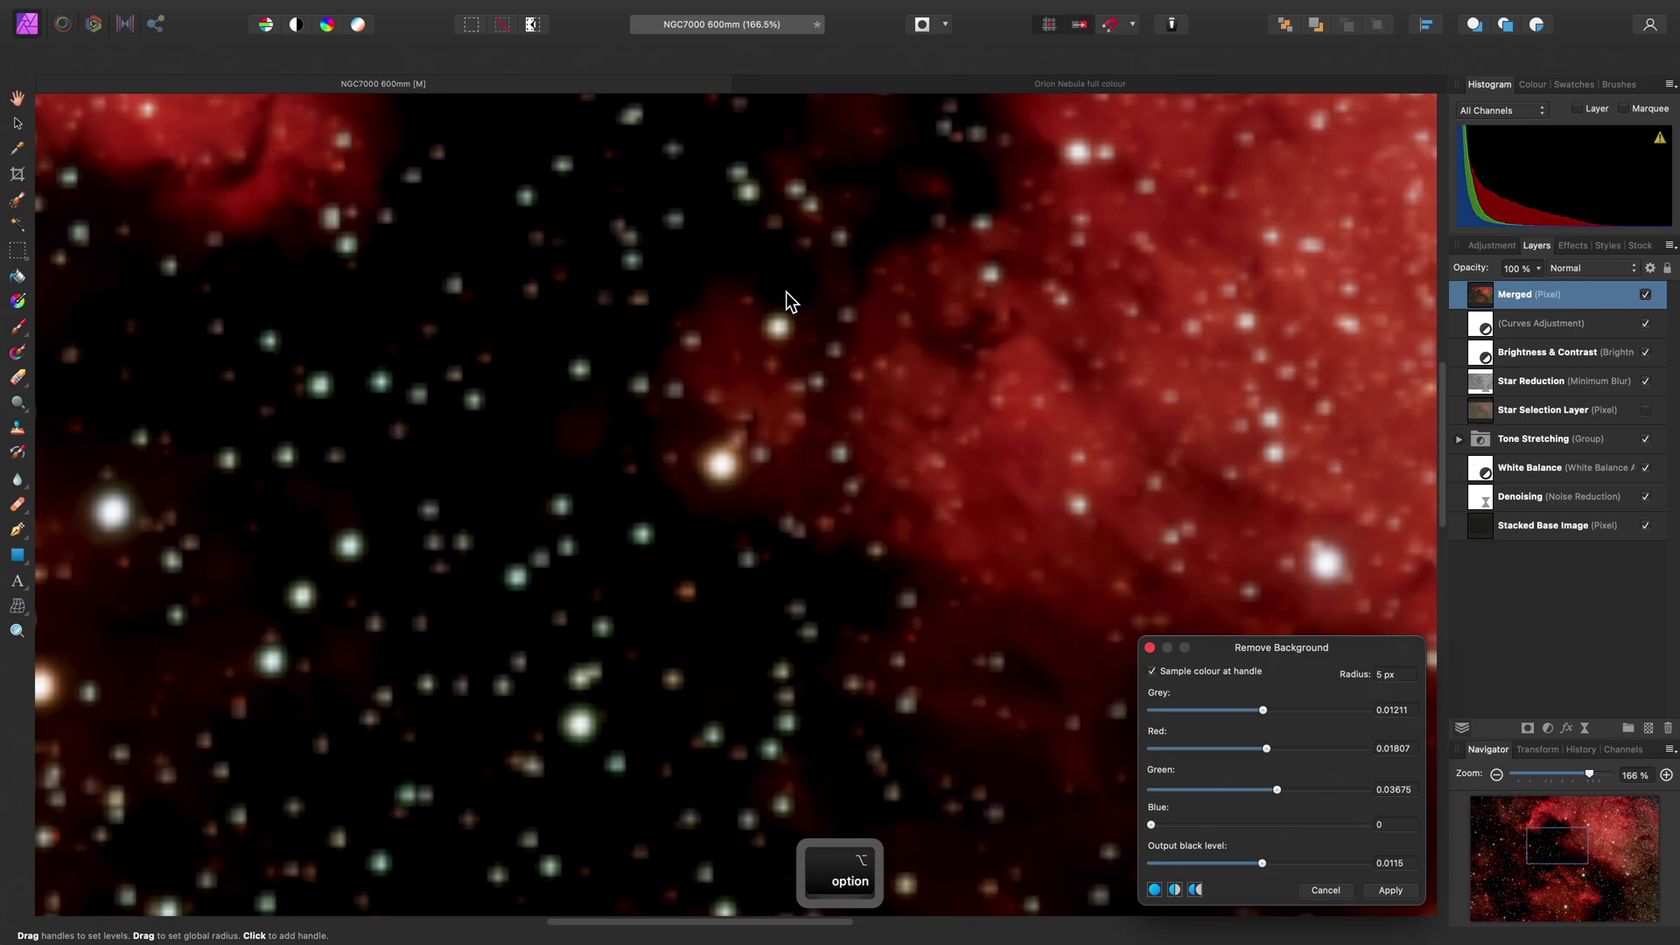
scroll(786, 292, "up", 3)
scroll(716, 350, "down", 2)
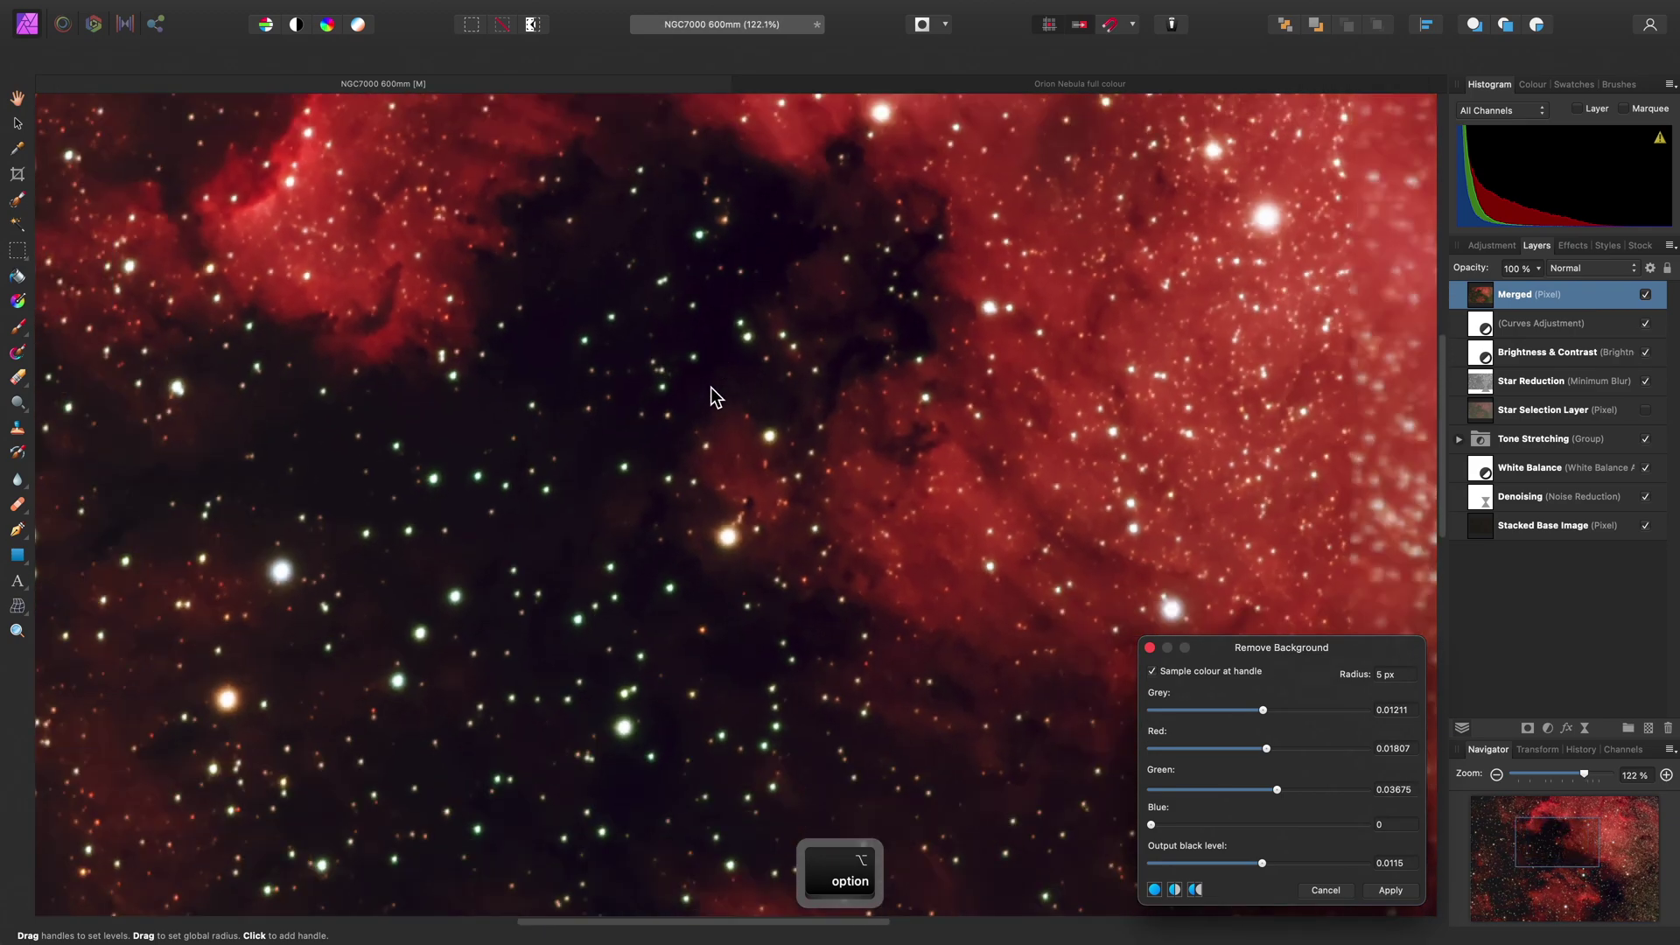
scroll(730, 277, "down", 3)
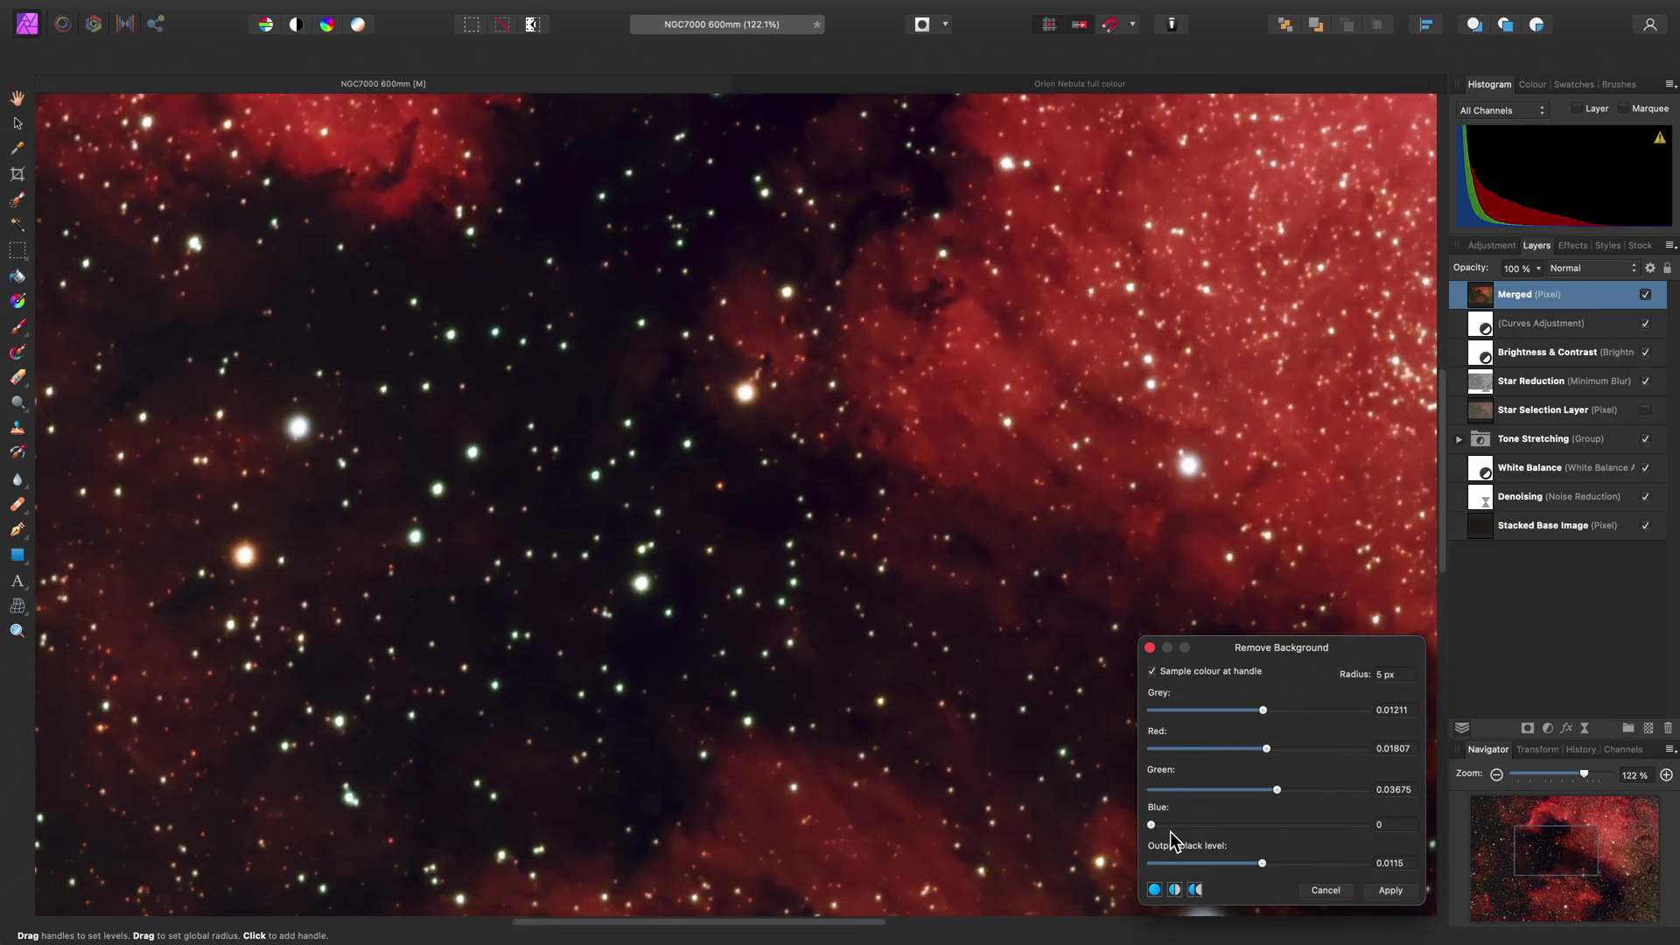
mouse_move(1262, 863)
left_mouse_down()
mouse_move(1286, 864)
mouse_move(1268, 864)
left_mouse_up()
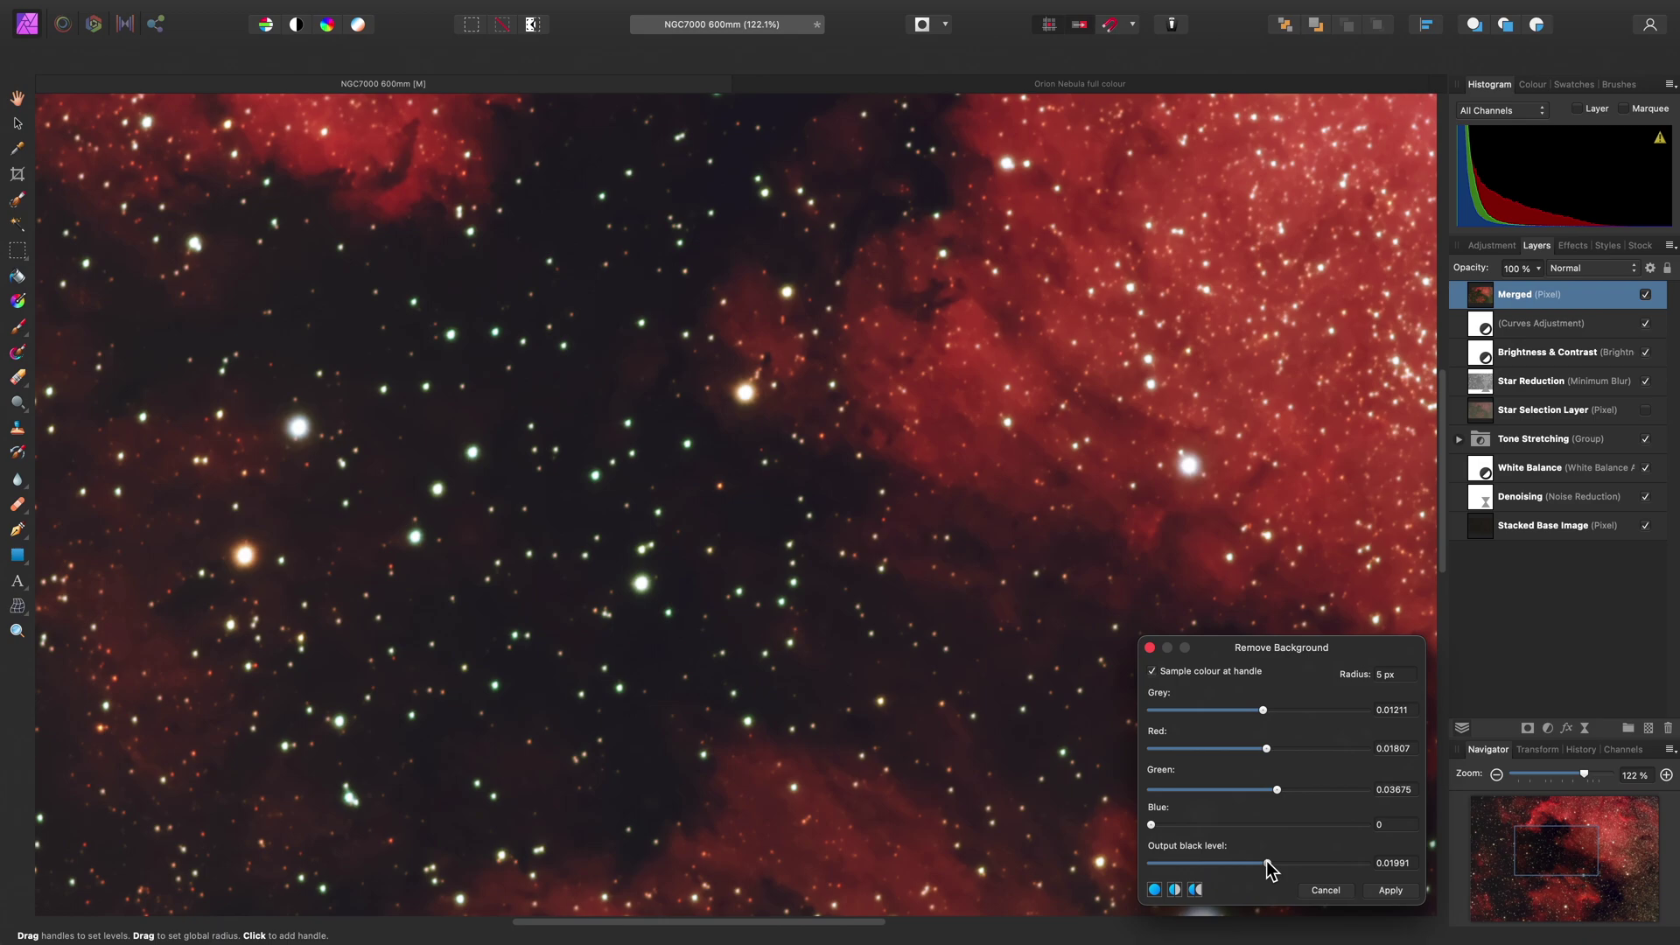
scroll(901, 600, "up", 2)
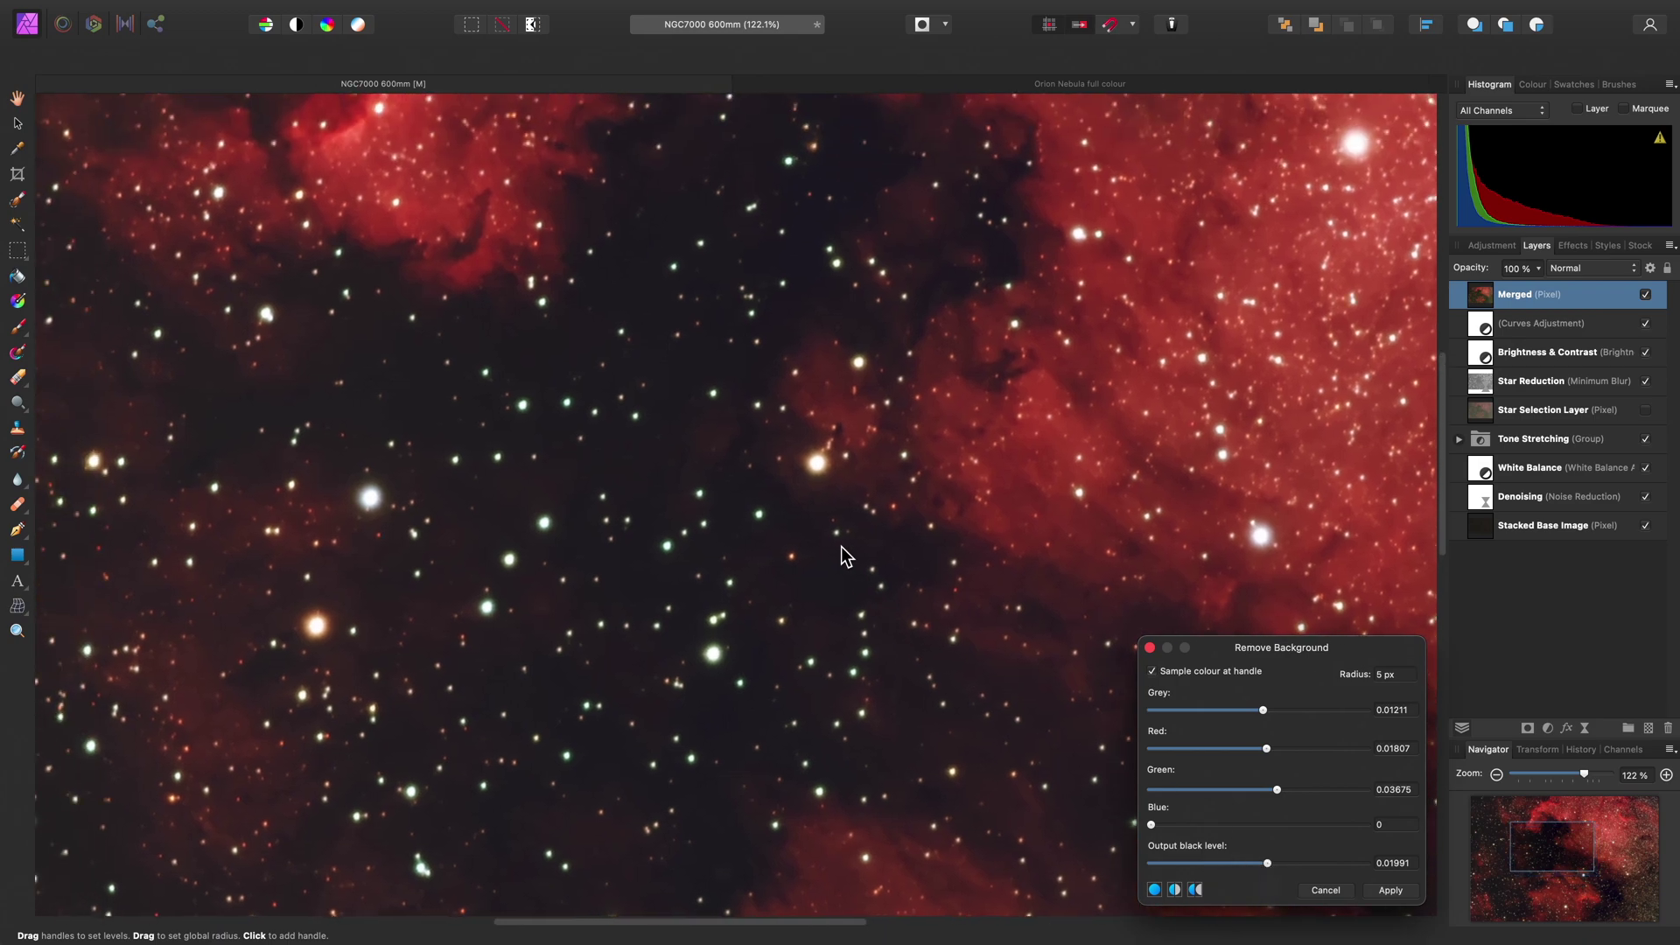
key("super+0")
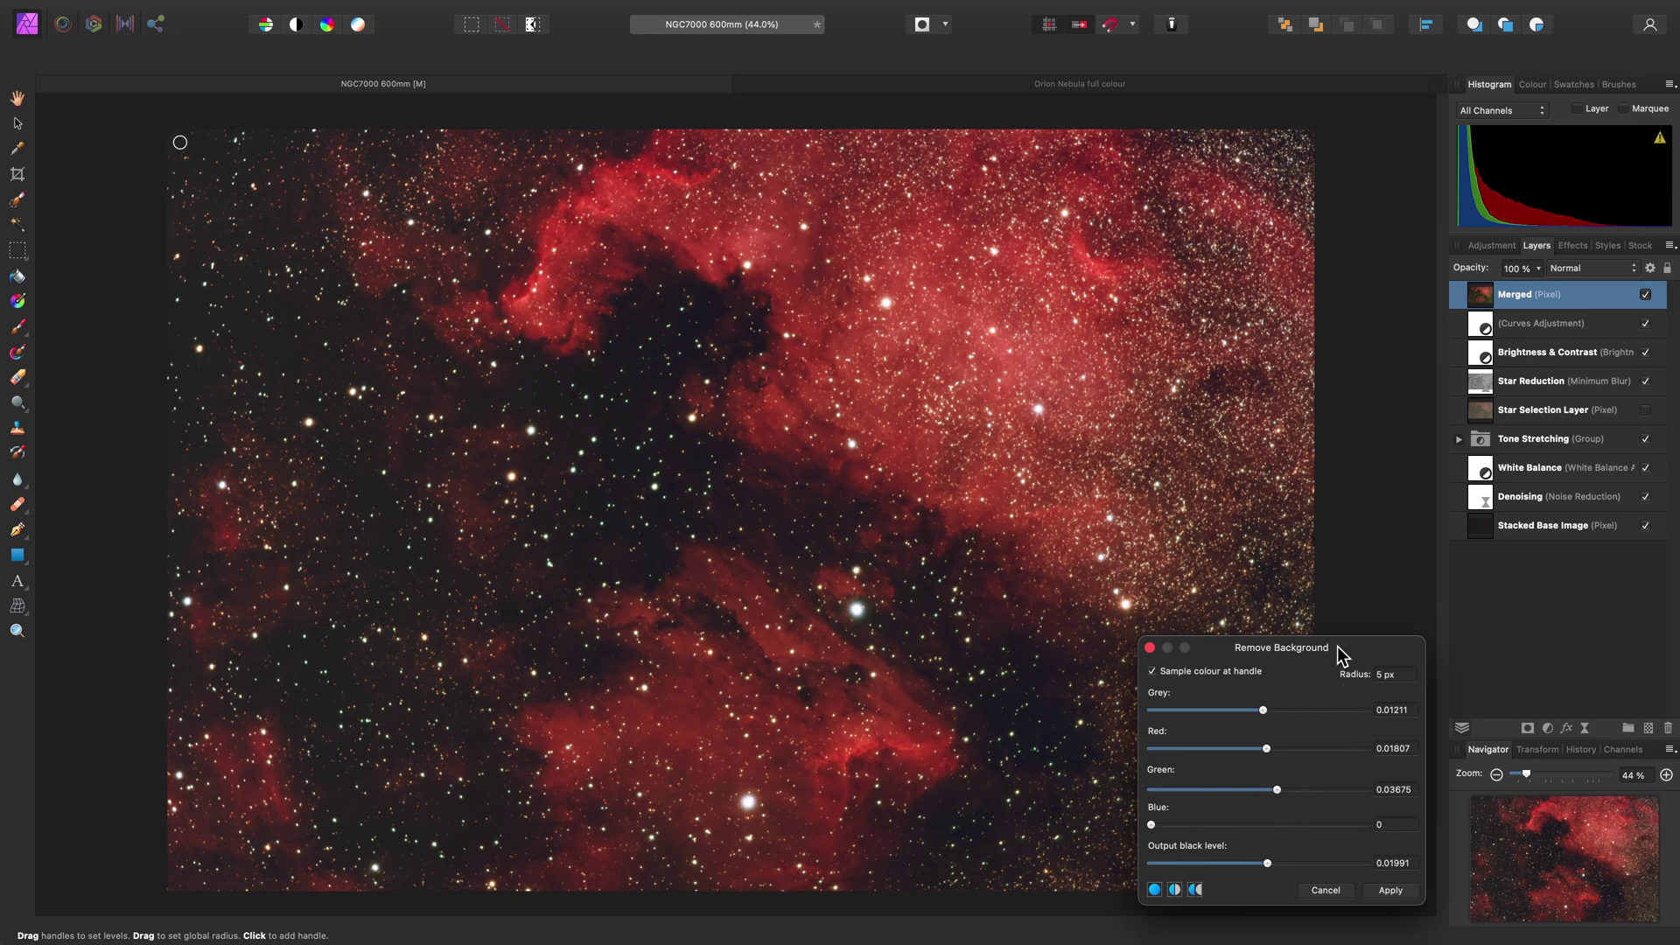
Move the settings aside and add background samples at the bottom-left and top-right corners.
left_click_drag(1339, 657, 1318, 190)
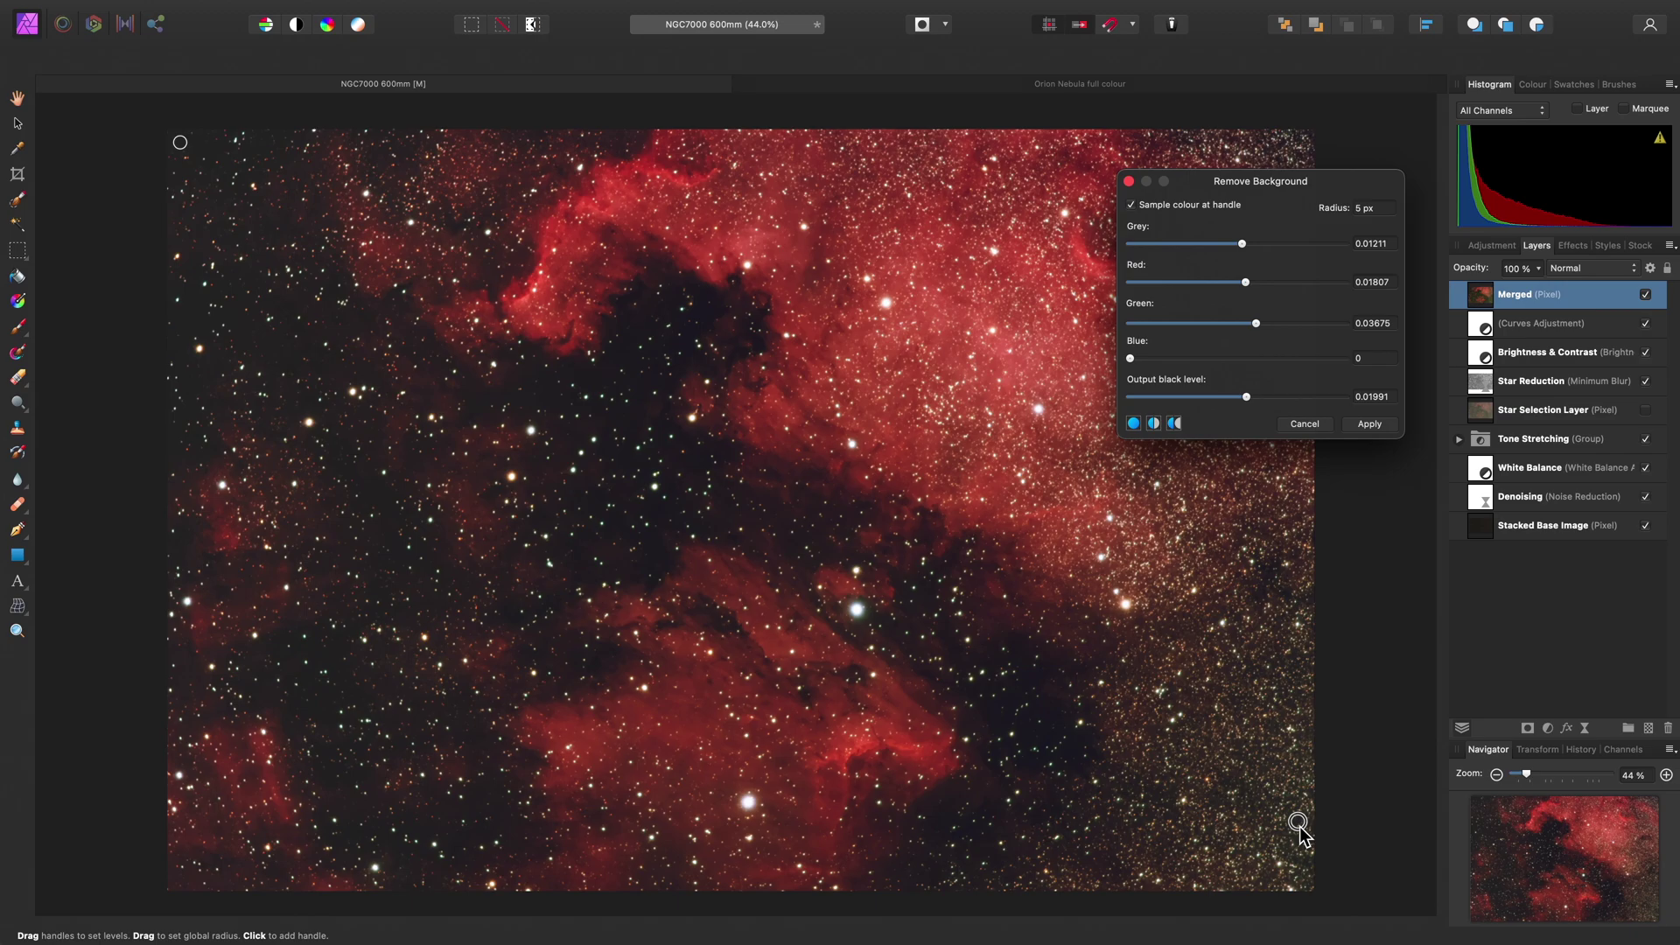
left_click(189, 880)
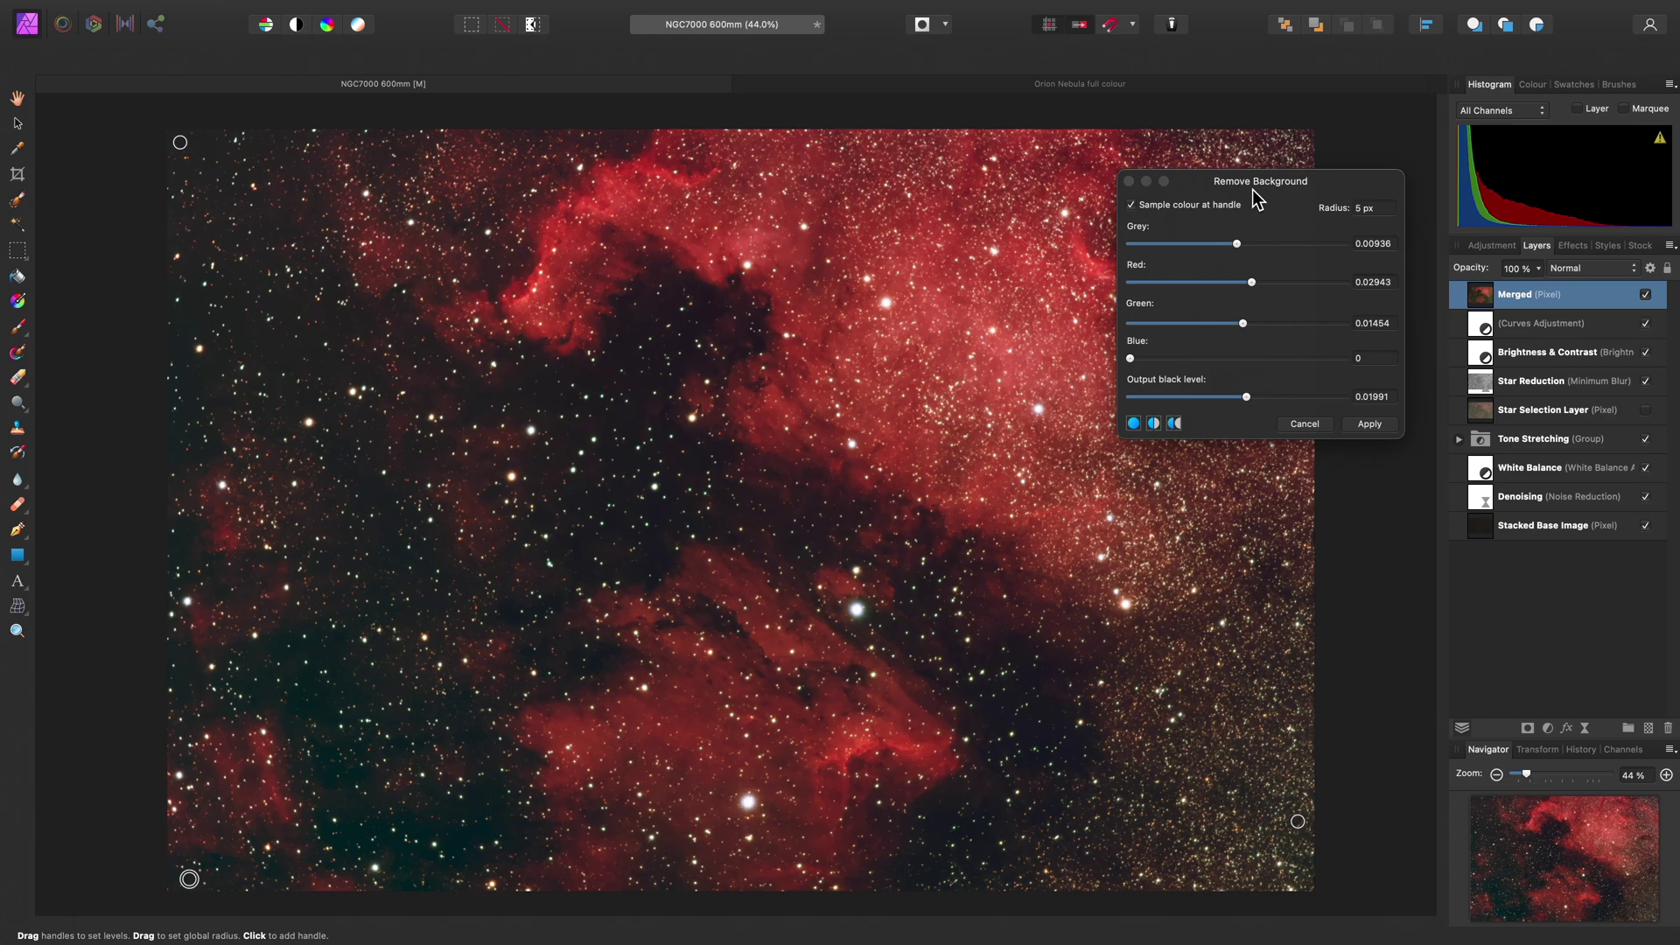
left_click_drag(1252, 189, 1176, 308)
left_click(1303, 138)
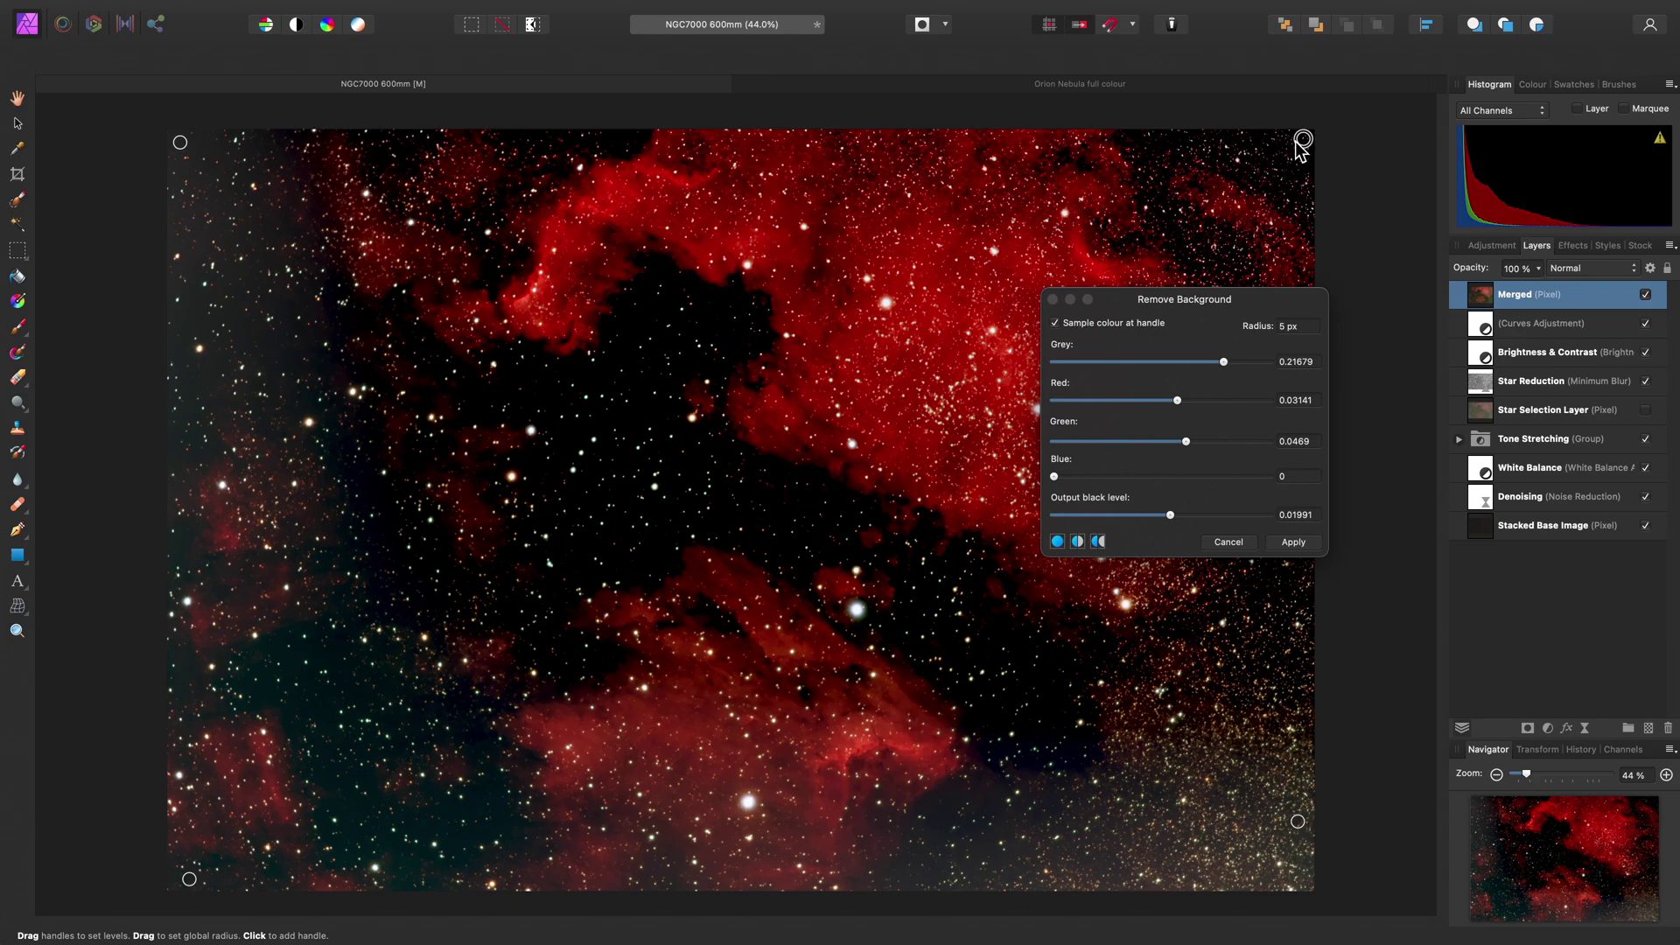
Delete the top-right and bottom-left samples and apply Remove Background to NGC7000.
key("BackSpace")
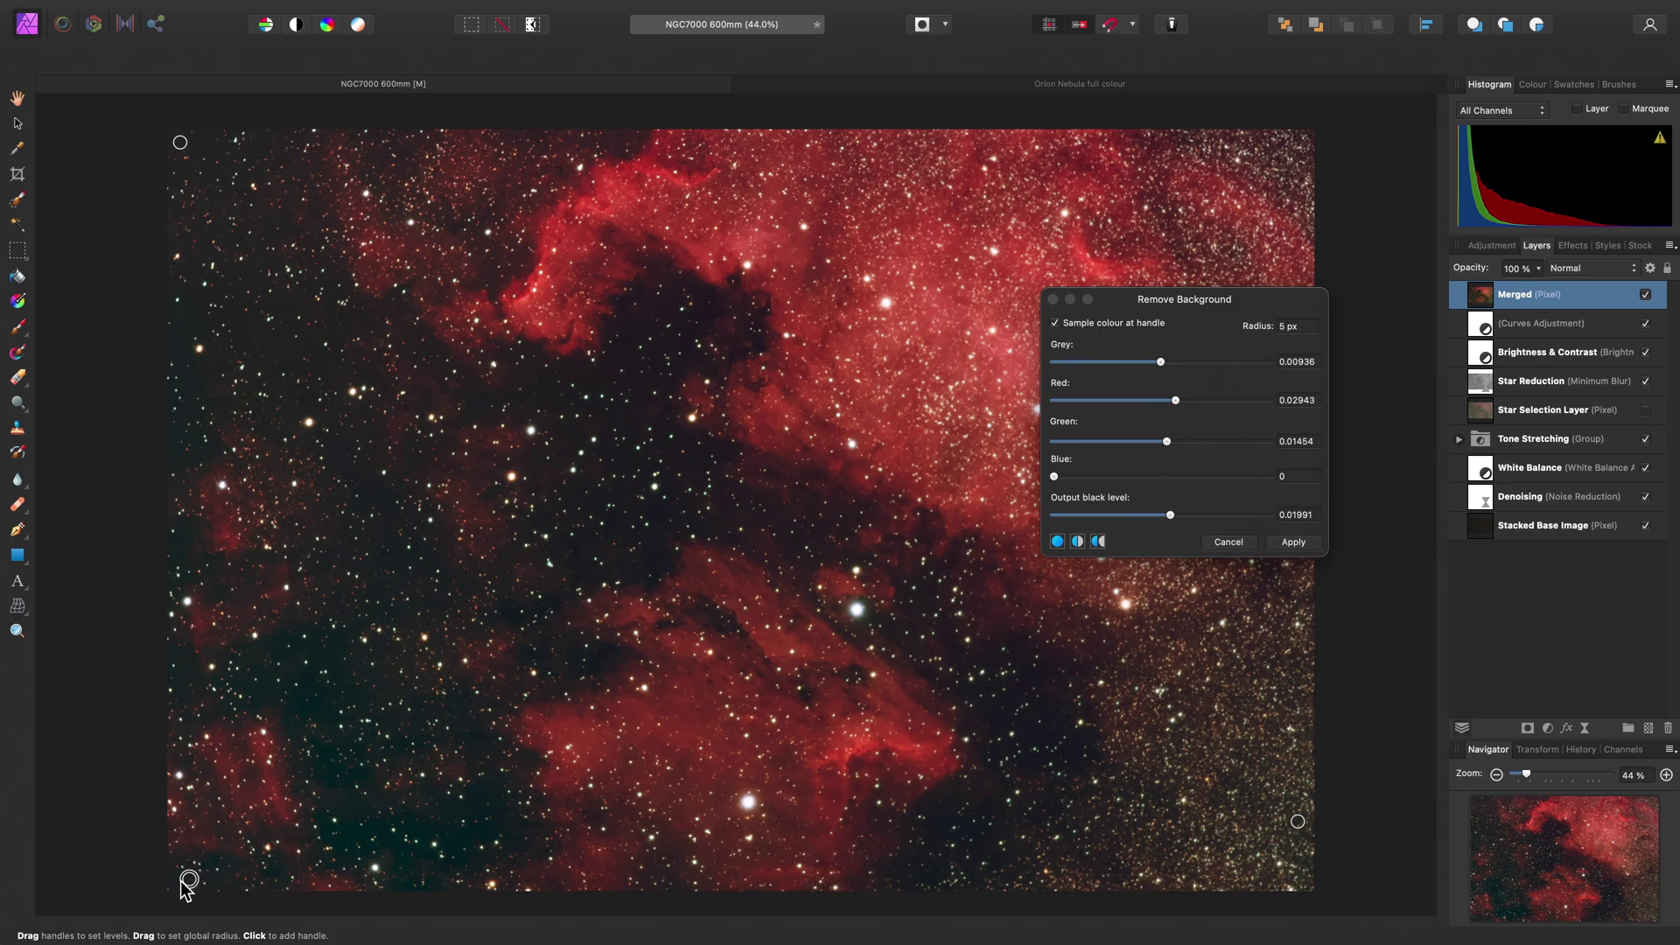
key("BackSpace")
left_click(1300, 543)
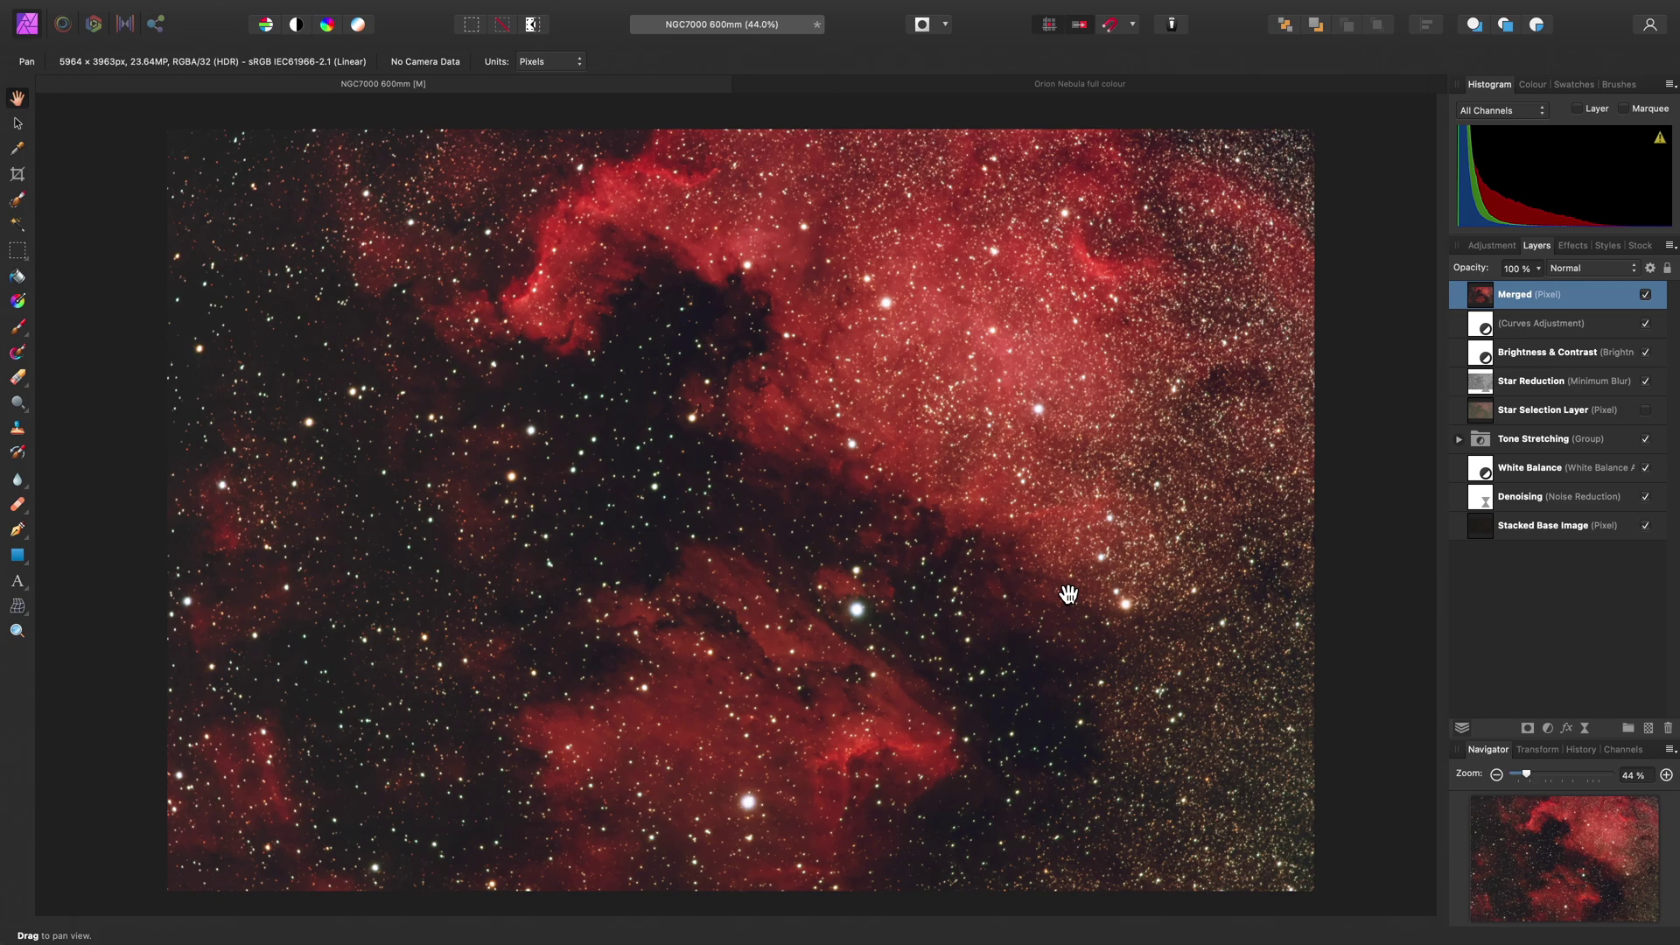
Bring the Orion Nebula full colour document to the front.
left_click(1157, 85)
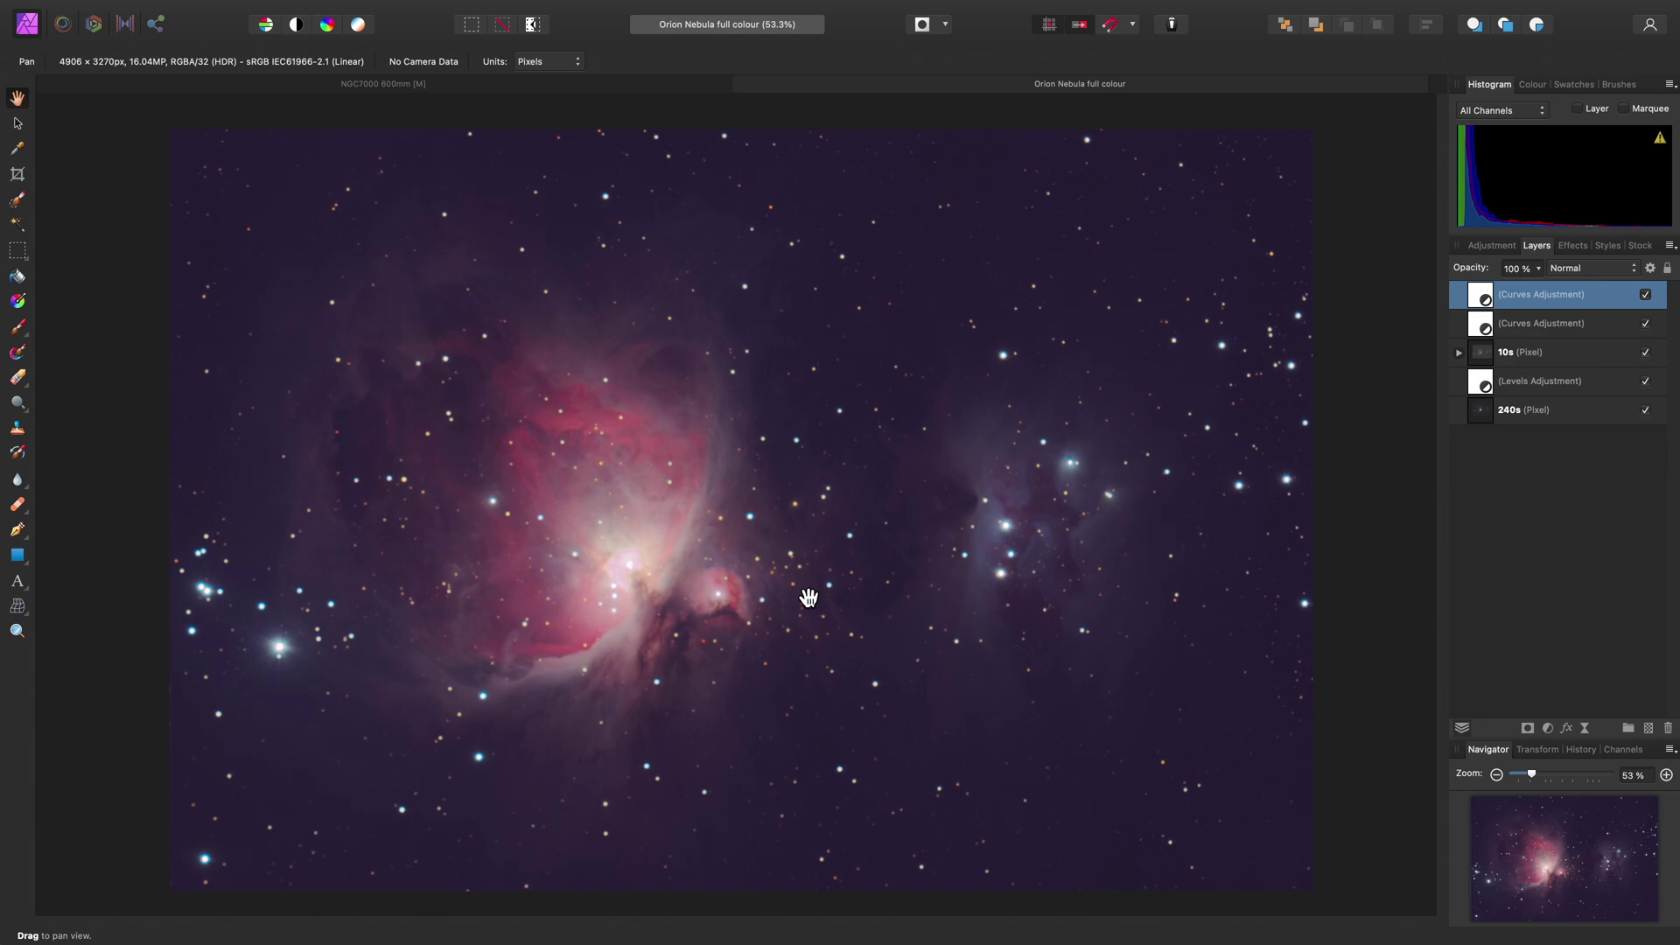
Merge the Orion document's visible layers into a new pixel layer named 'Merged'.
mouse_move(516, 7)
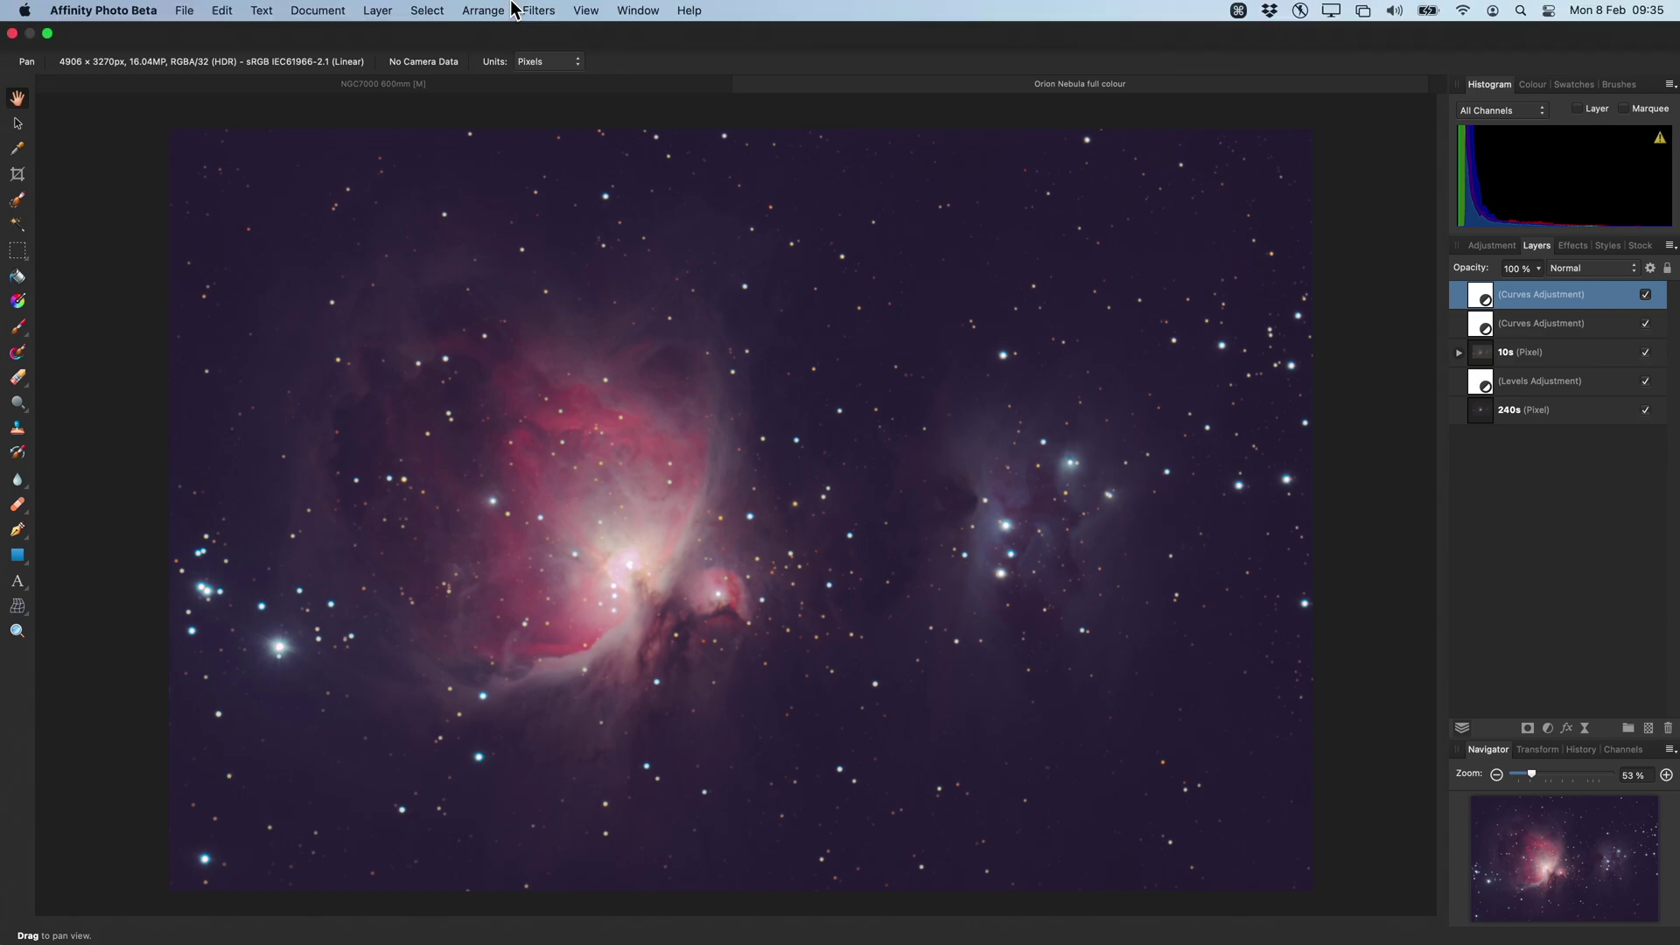
left_click(384, 11)
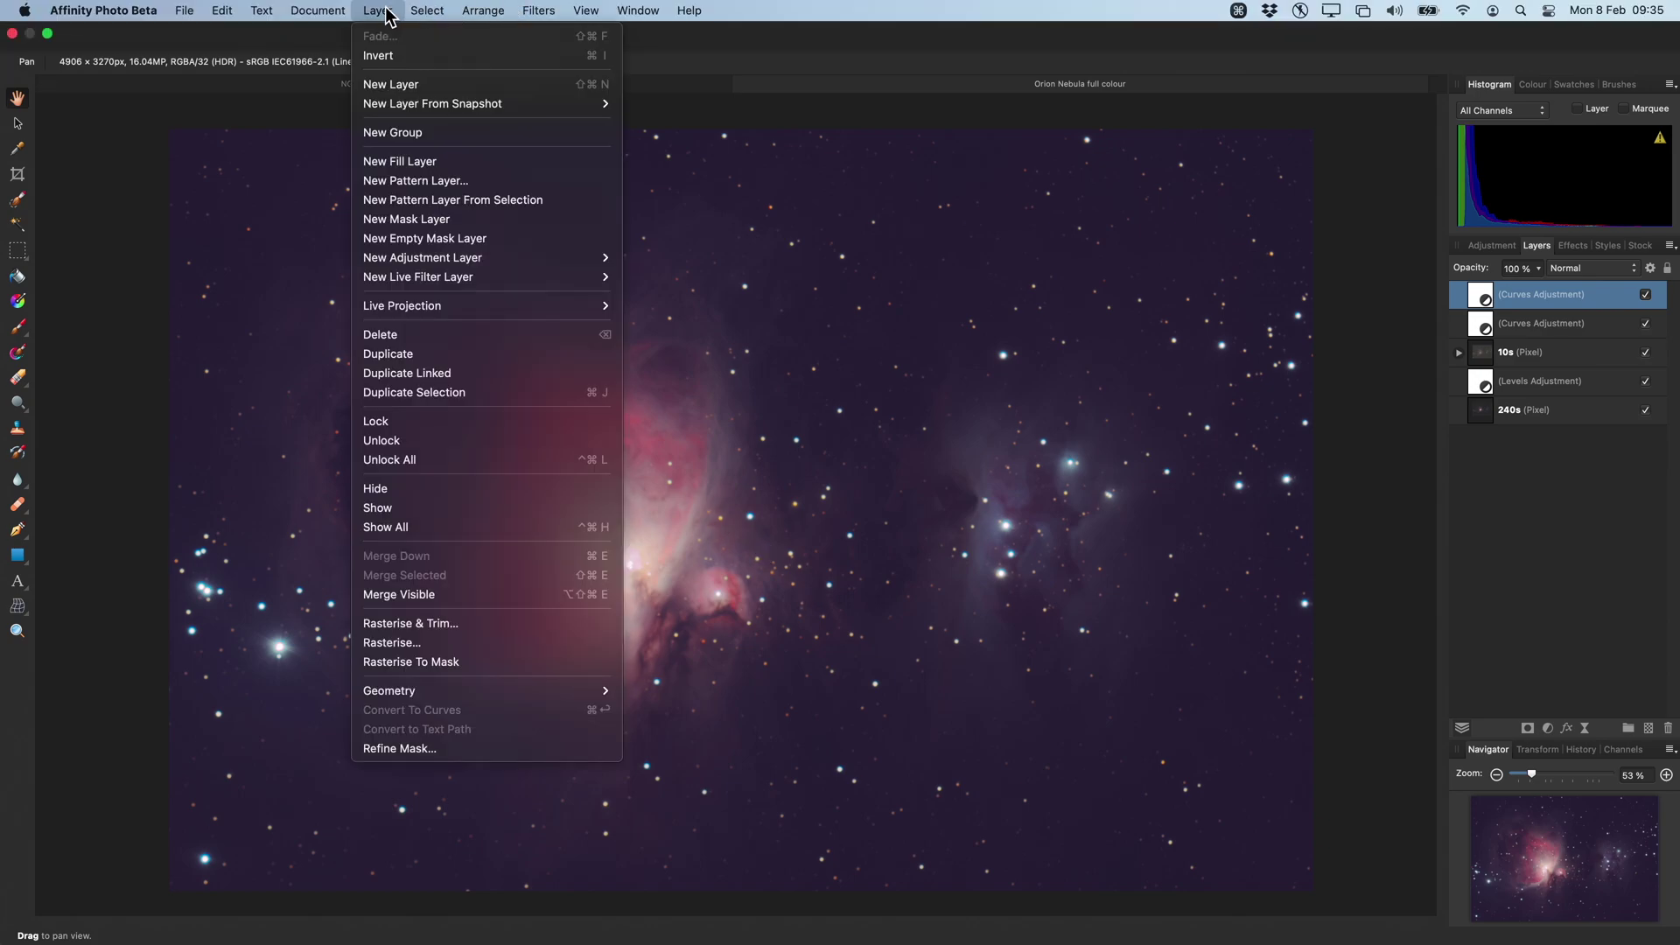
left_click(512, 593)
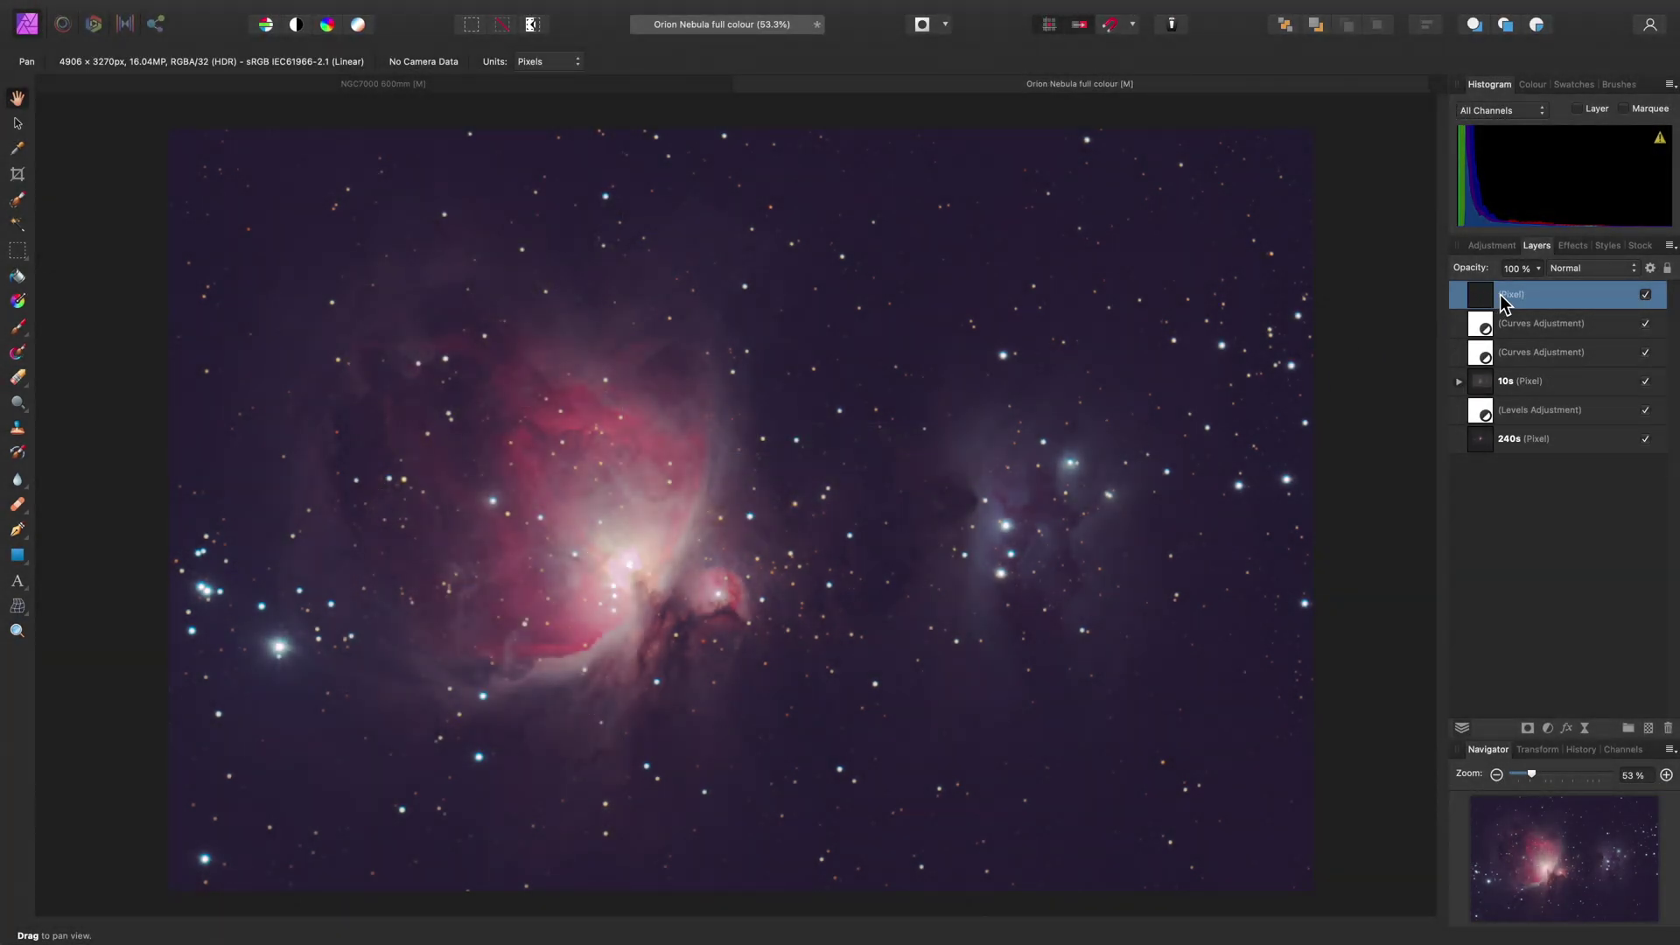
double_click(1506, 295)
type("Merged")
key("Return")
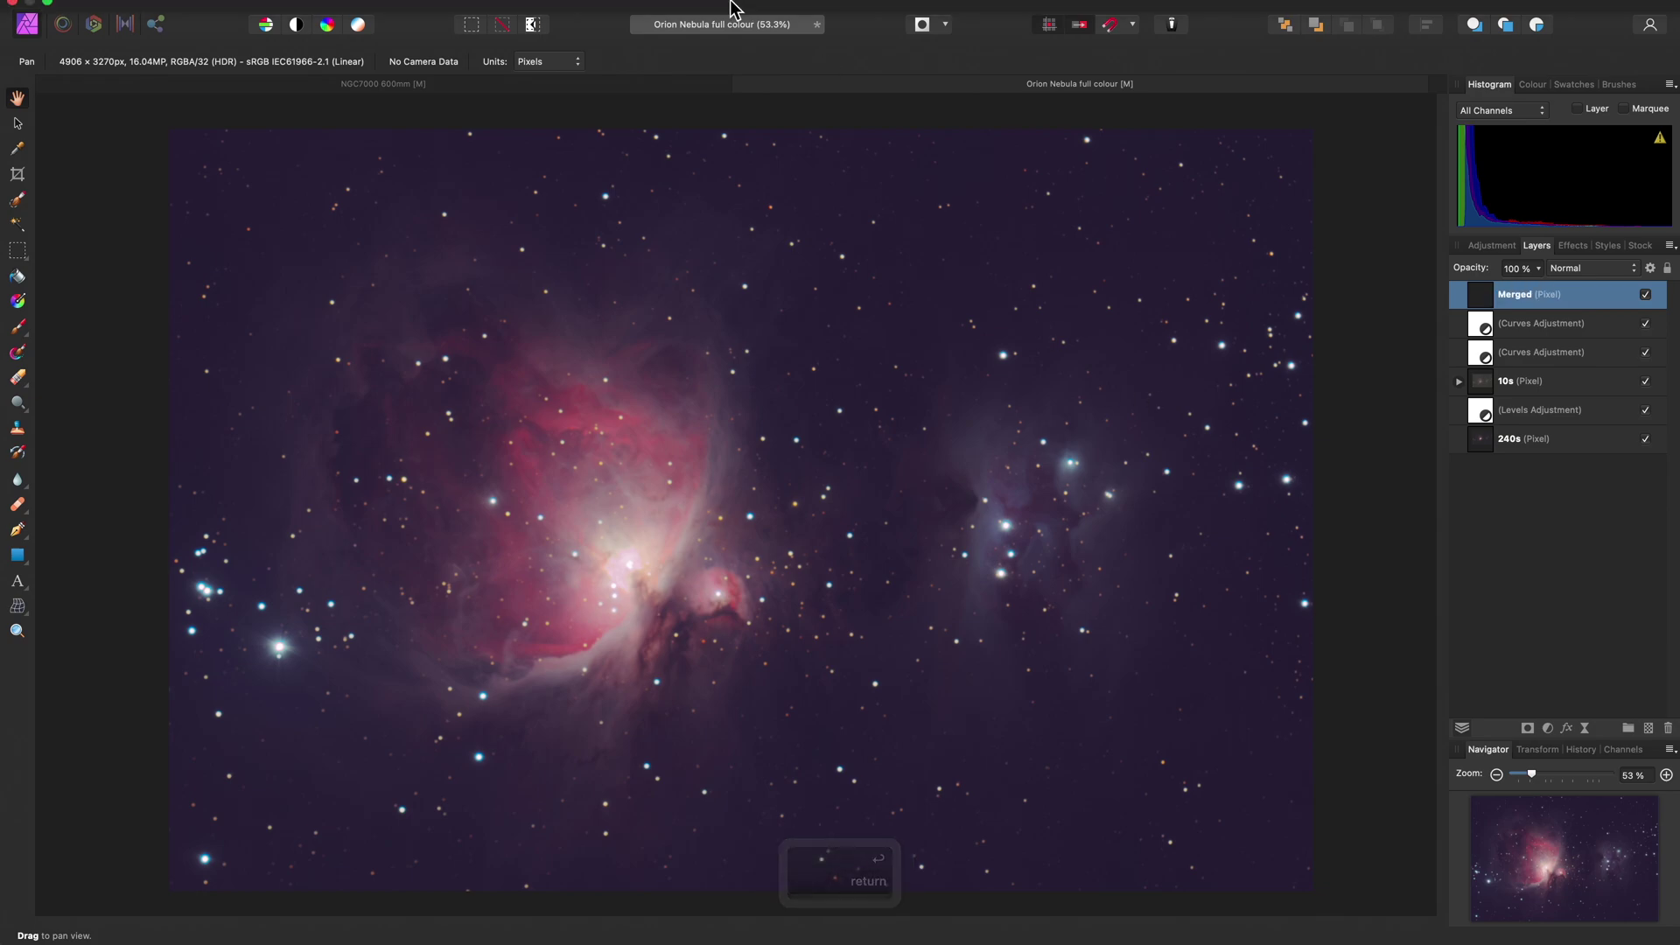
left_click(524, 10)
mouse_move(655, 161)
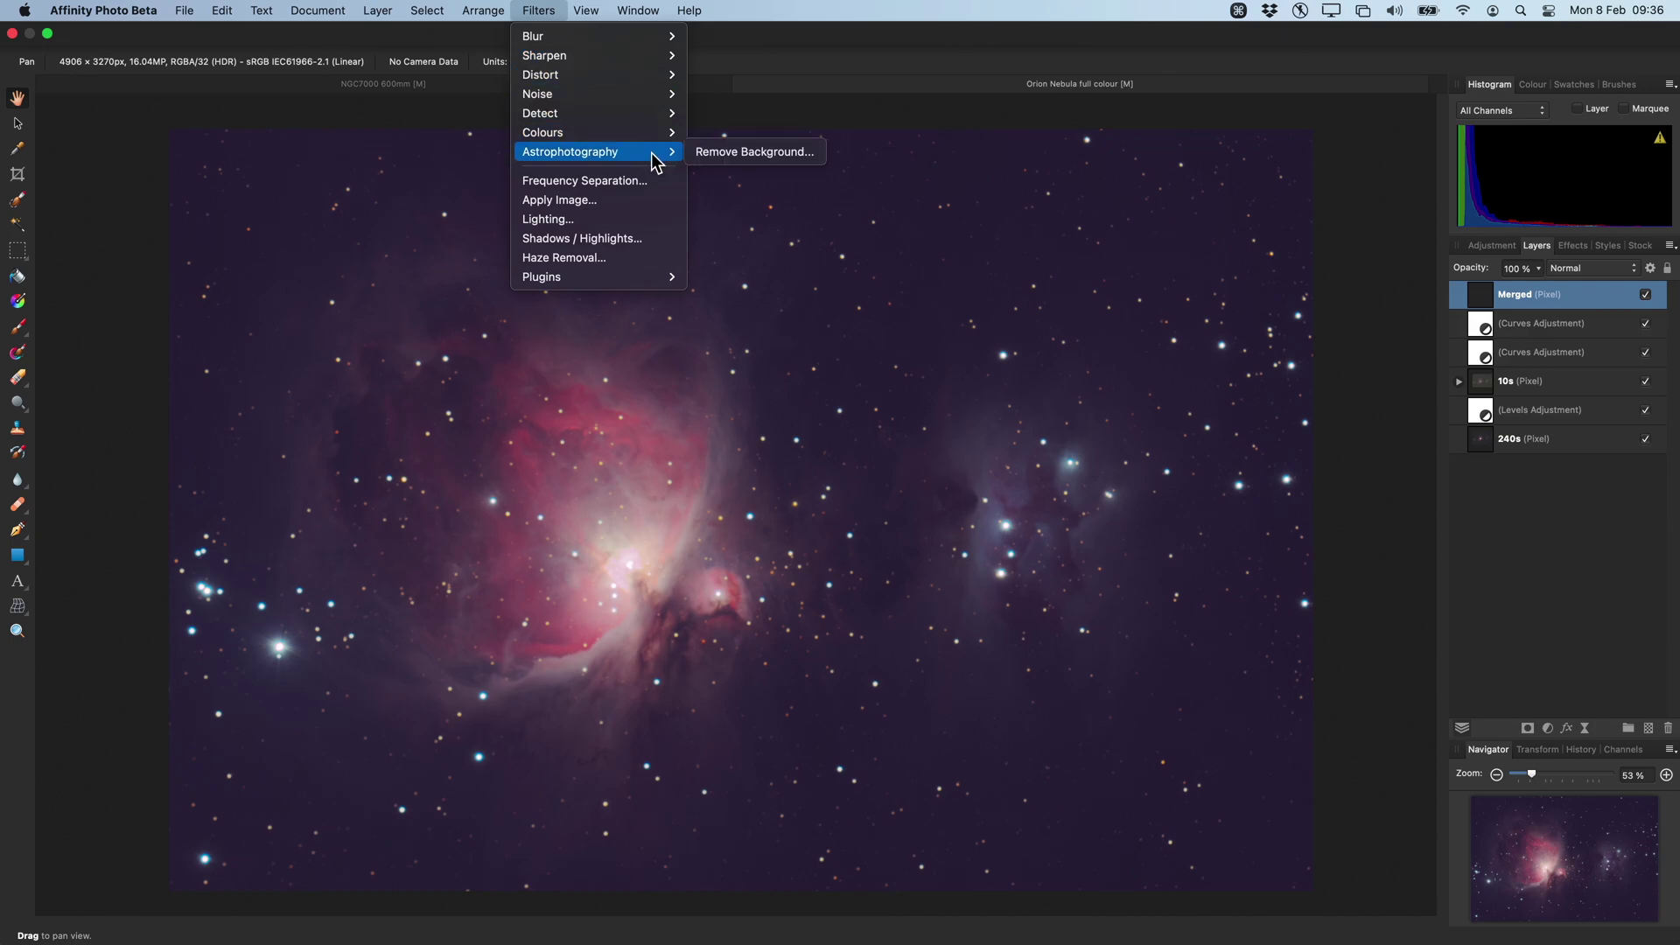
Apply Remove Background with the sample point on empty sky, colour sampled and output black raised.
left_click(752, 153)
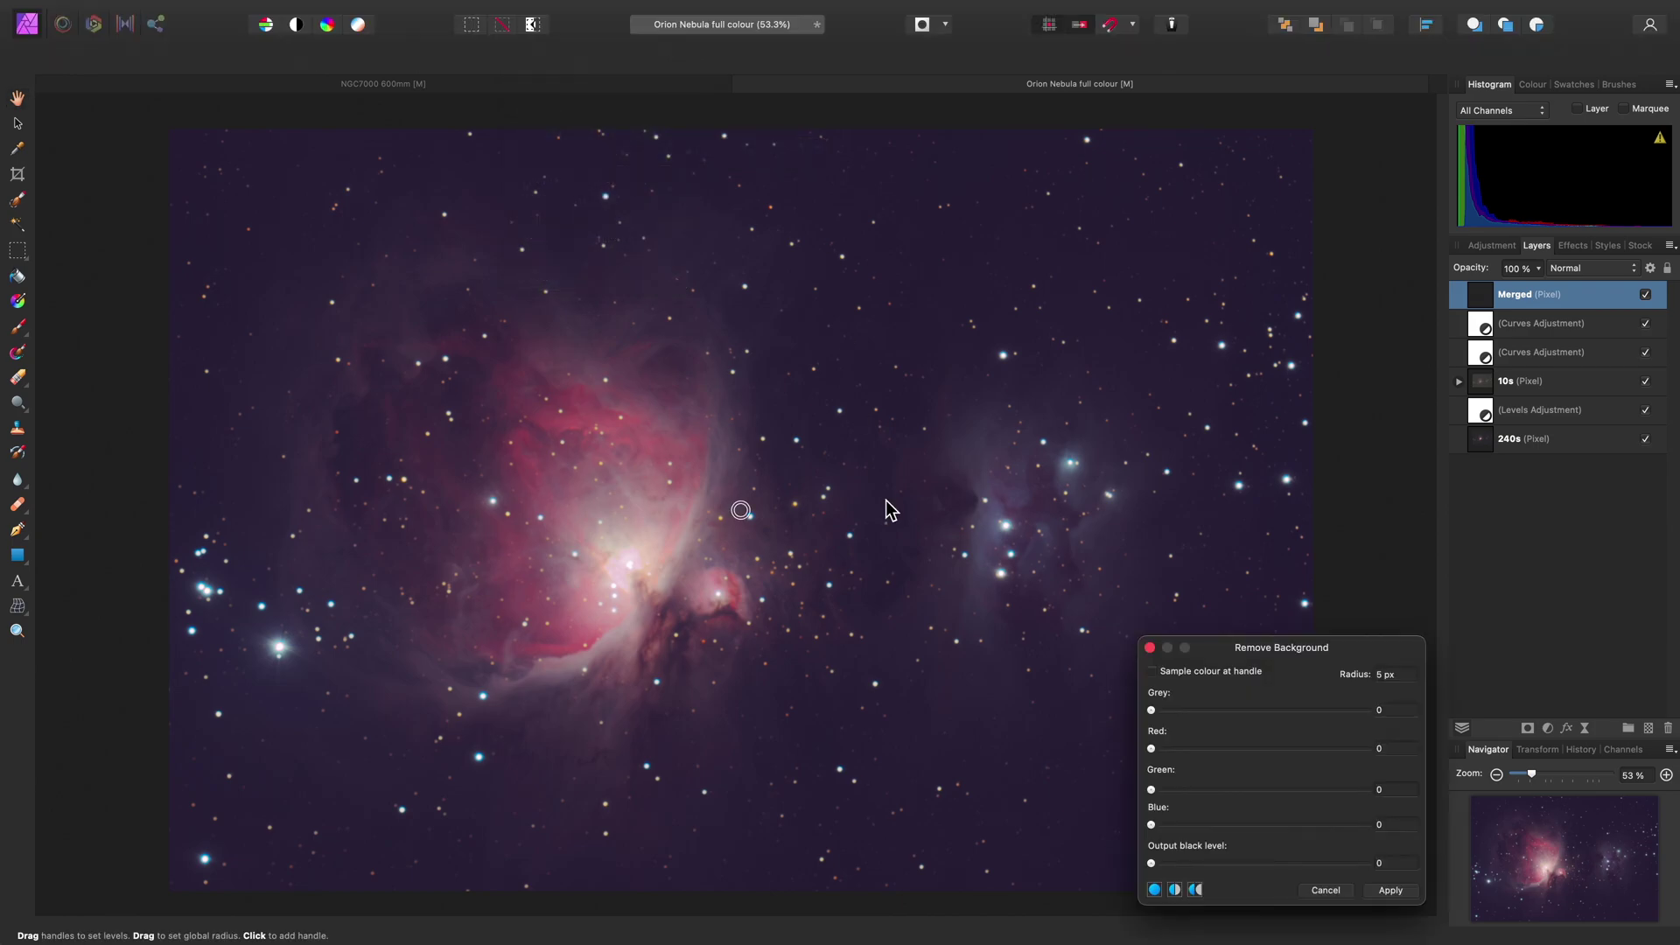
left_click_drag(741, 511, 961, 292)
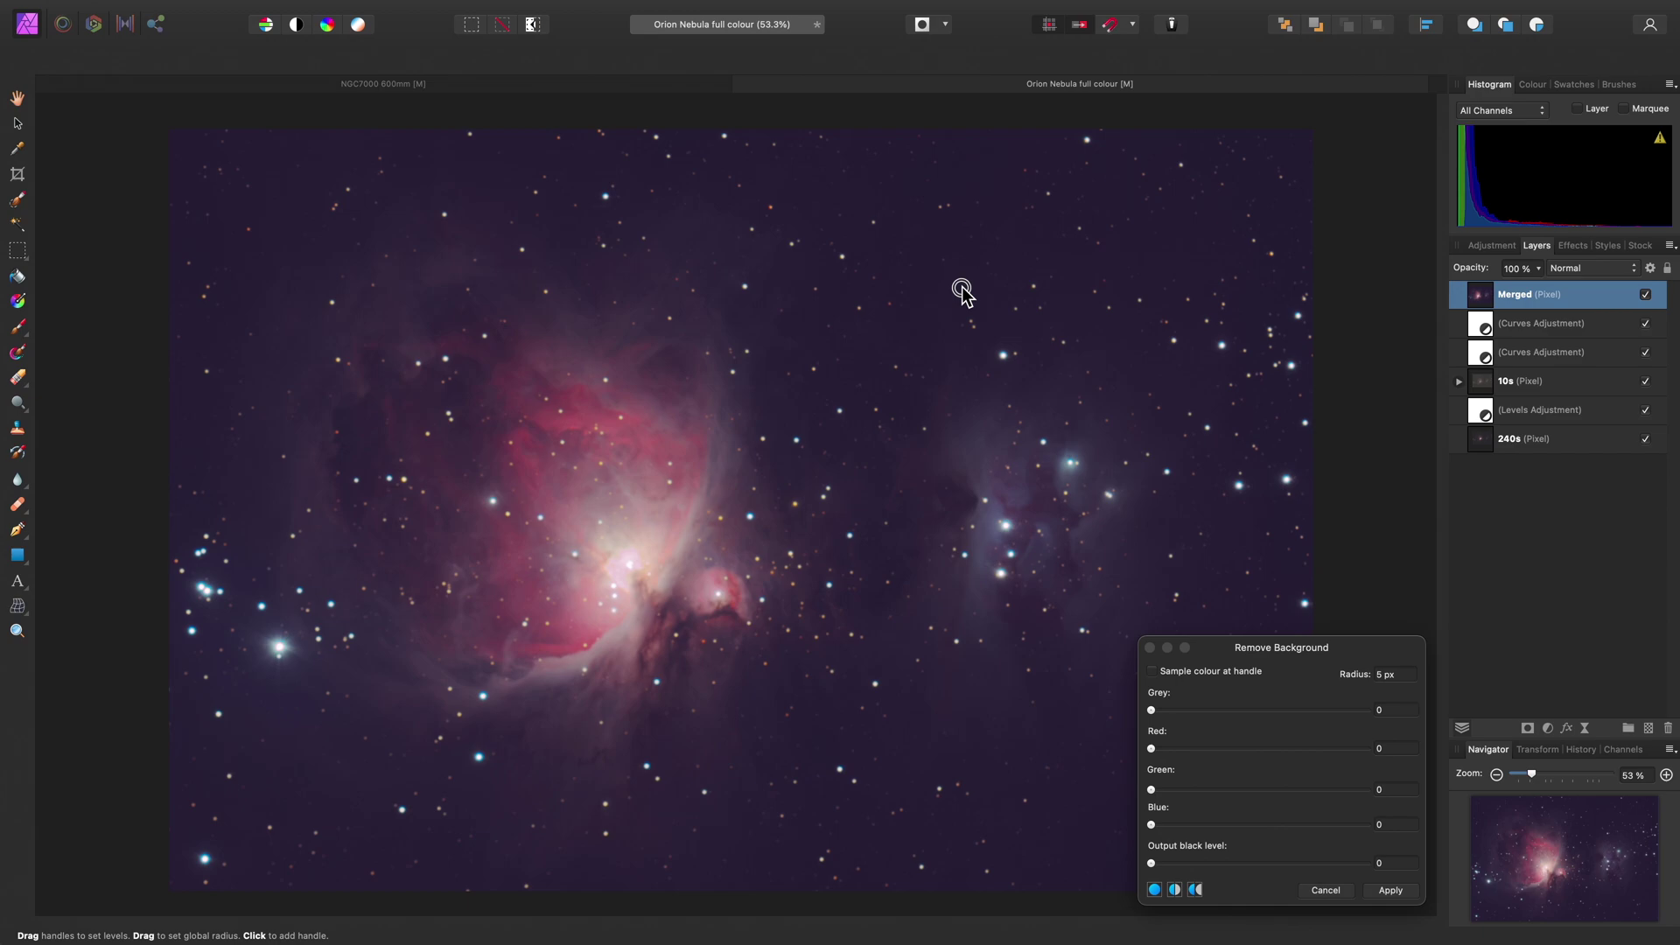
left_click(1249, 671)
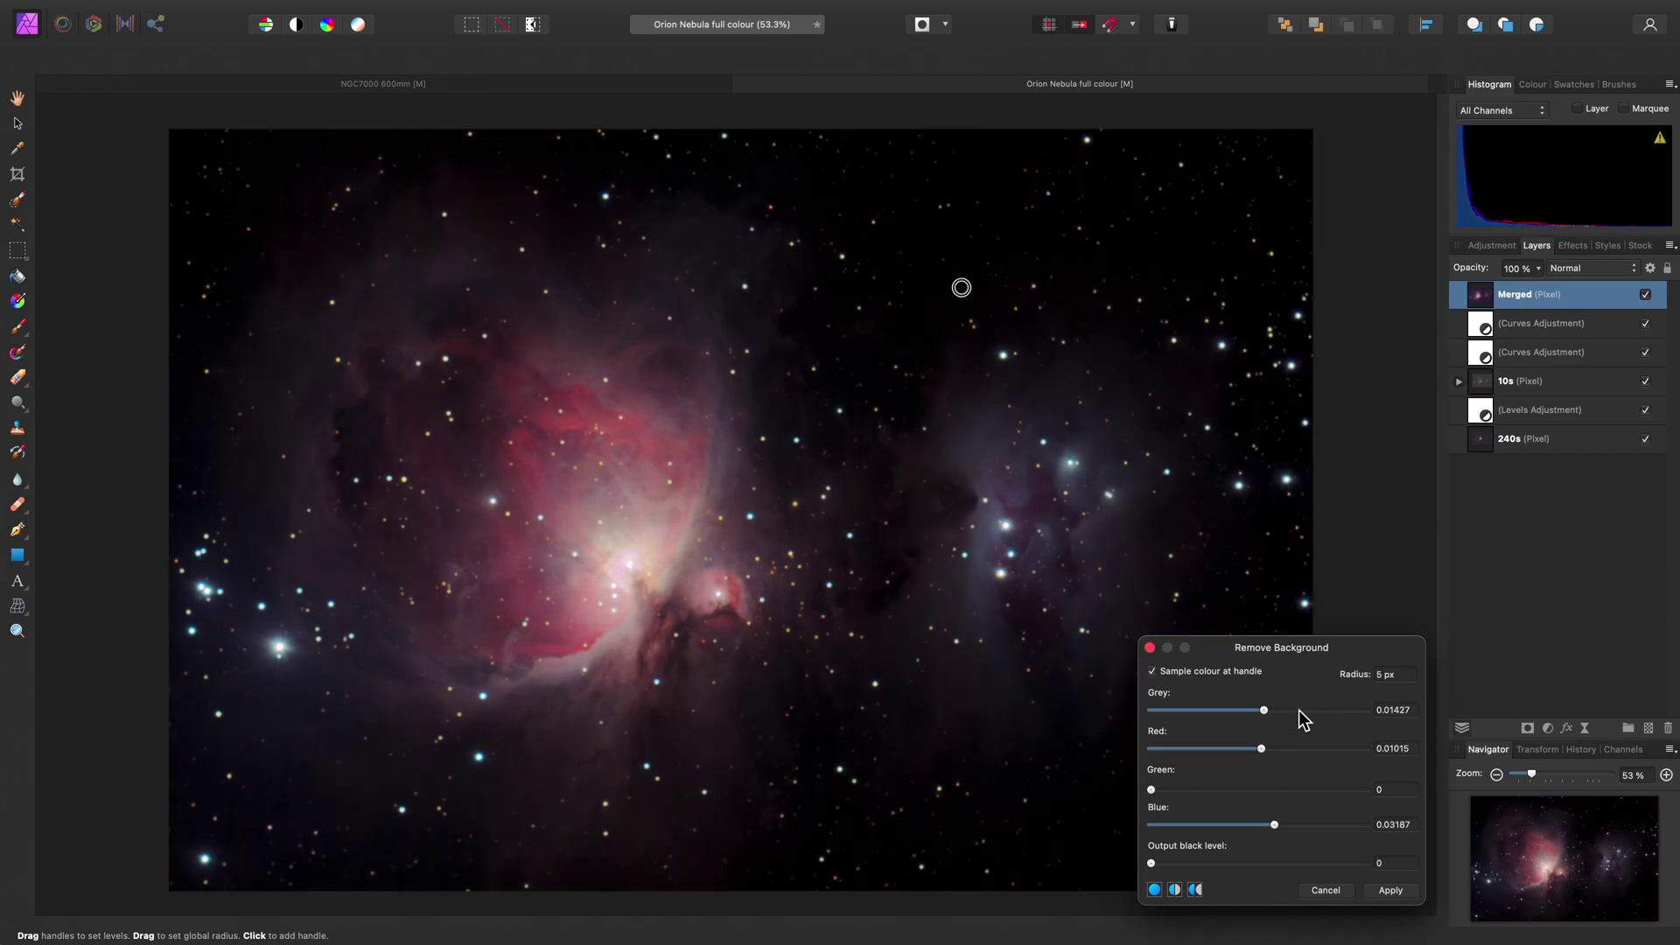
left_click_drag(1179, 863, 1266, 864)
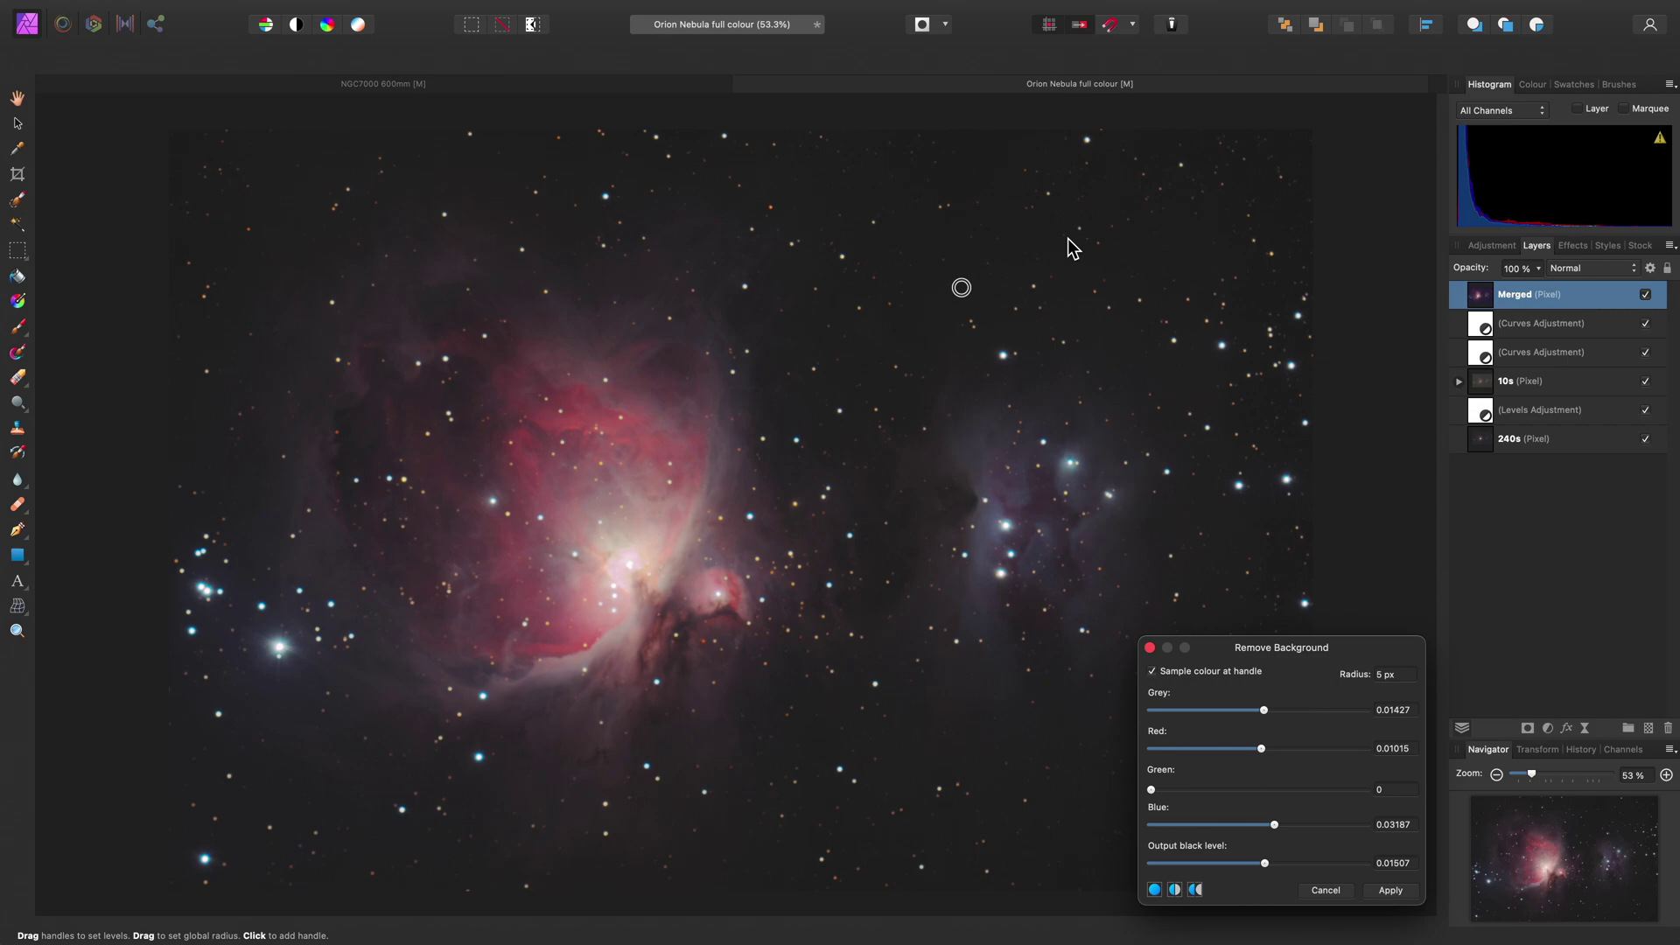
left_click_drag(1262, 862, 1267, 863)
left_click(1391, 890)
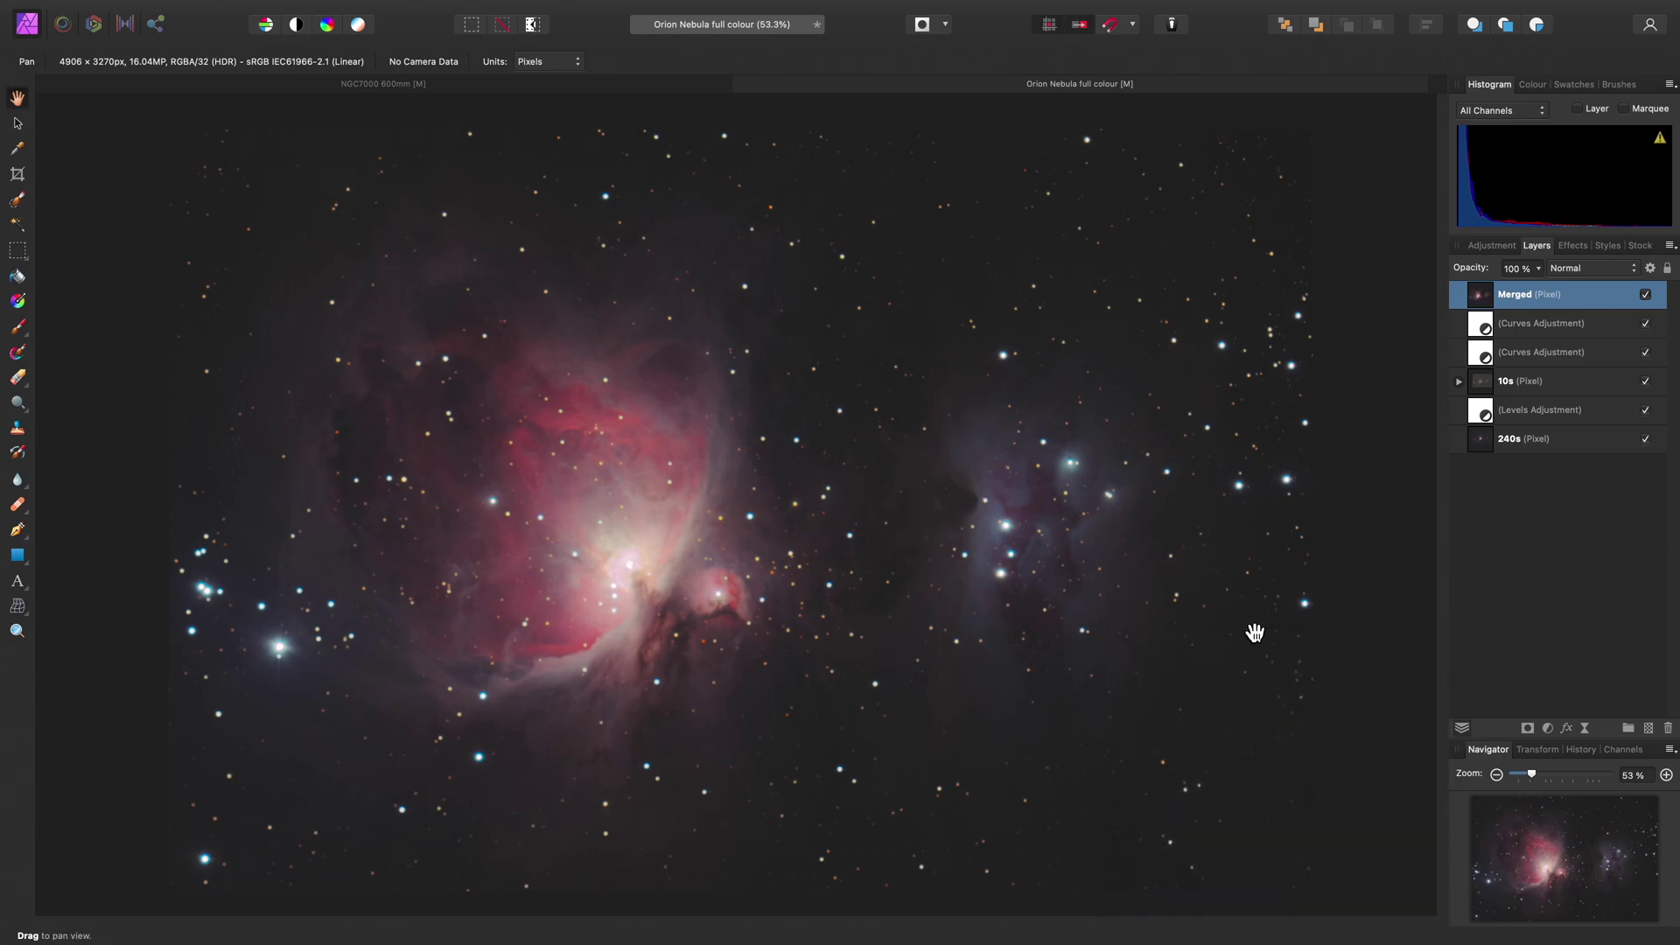
left_click(1645, 294)
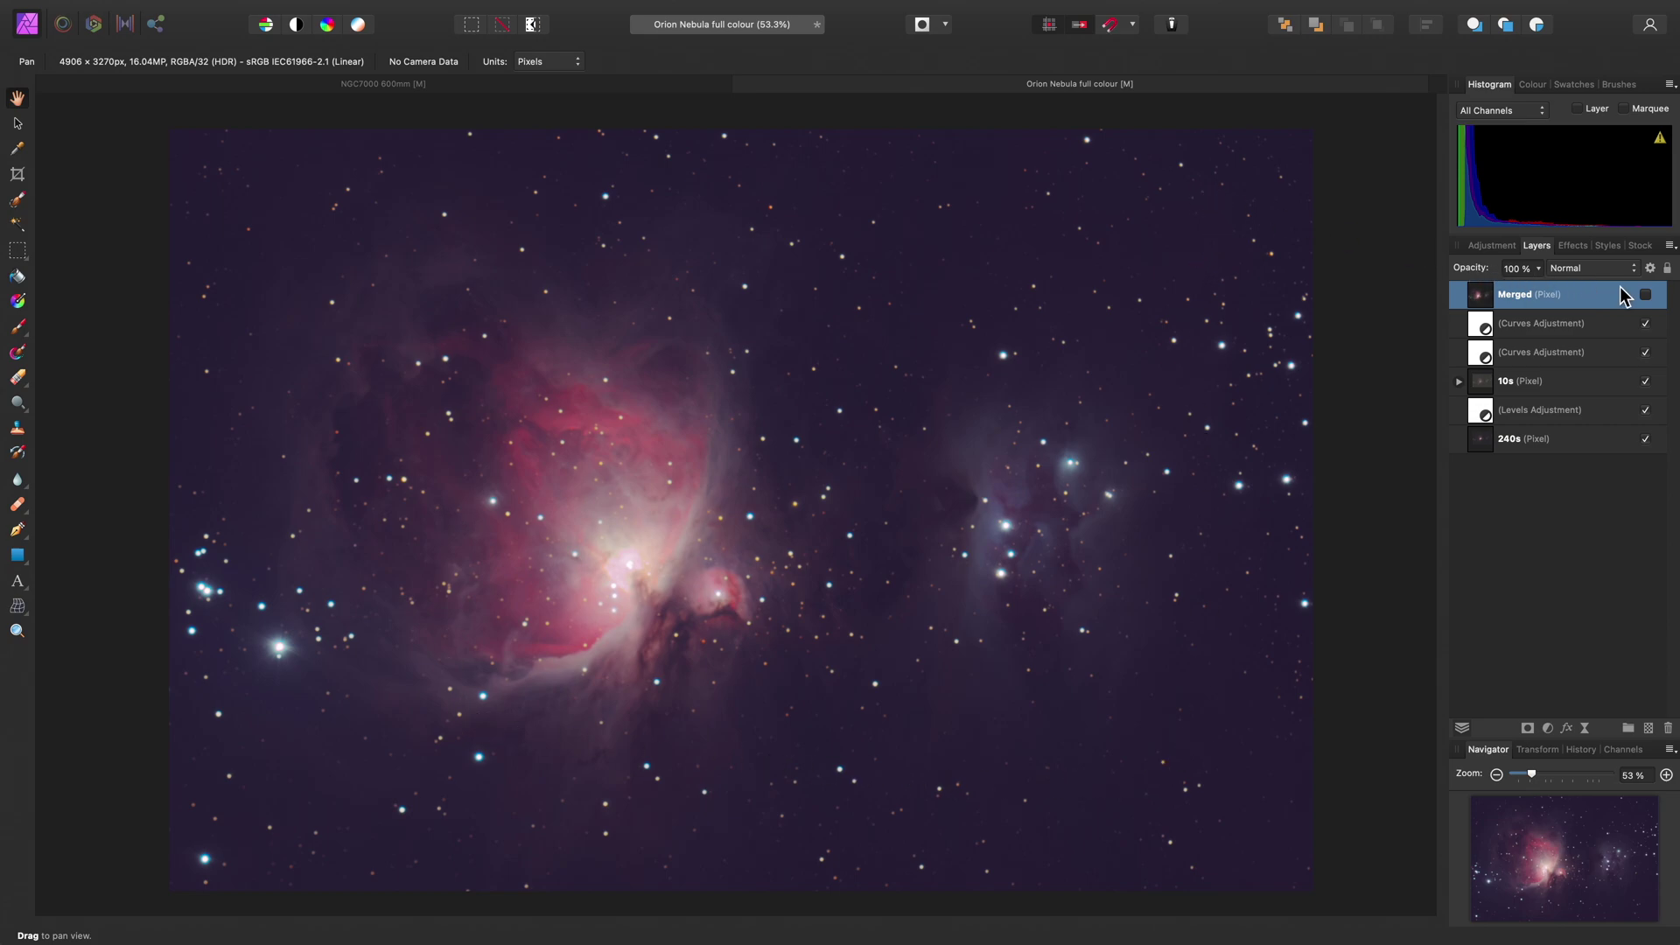
left_click(1645, 295)
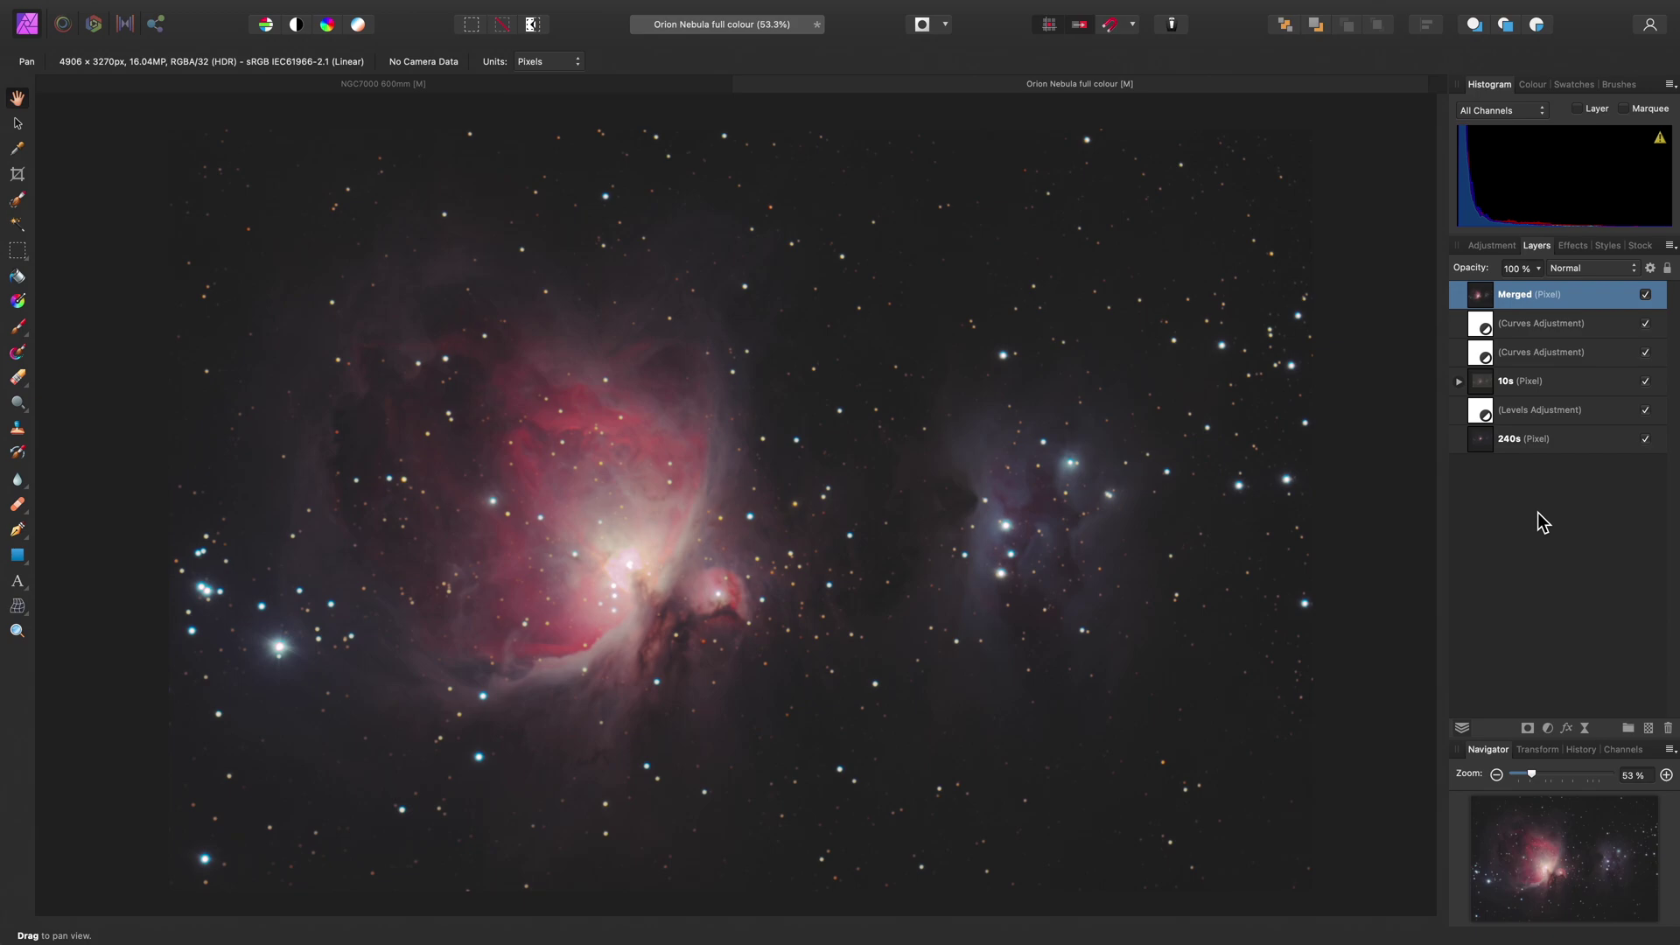
left_click(1645, 295)
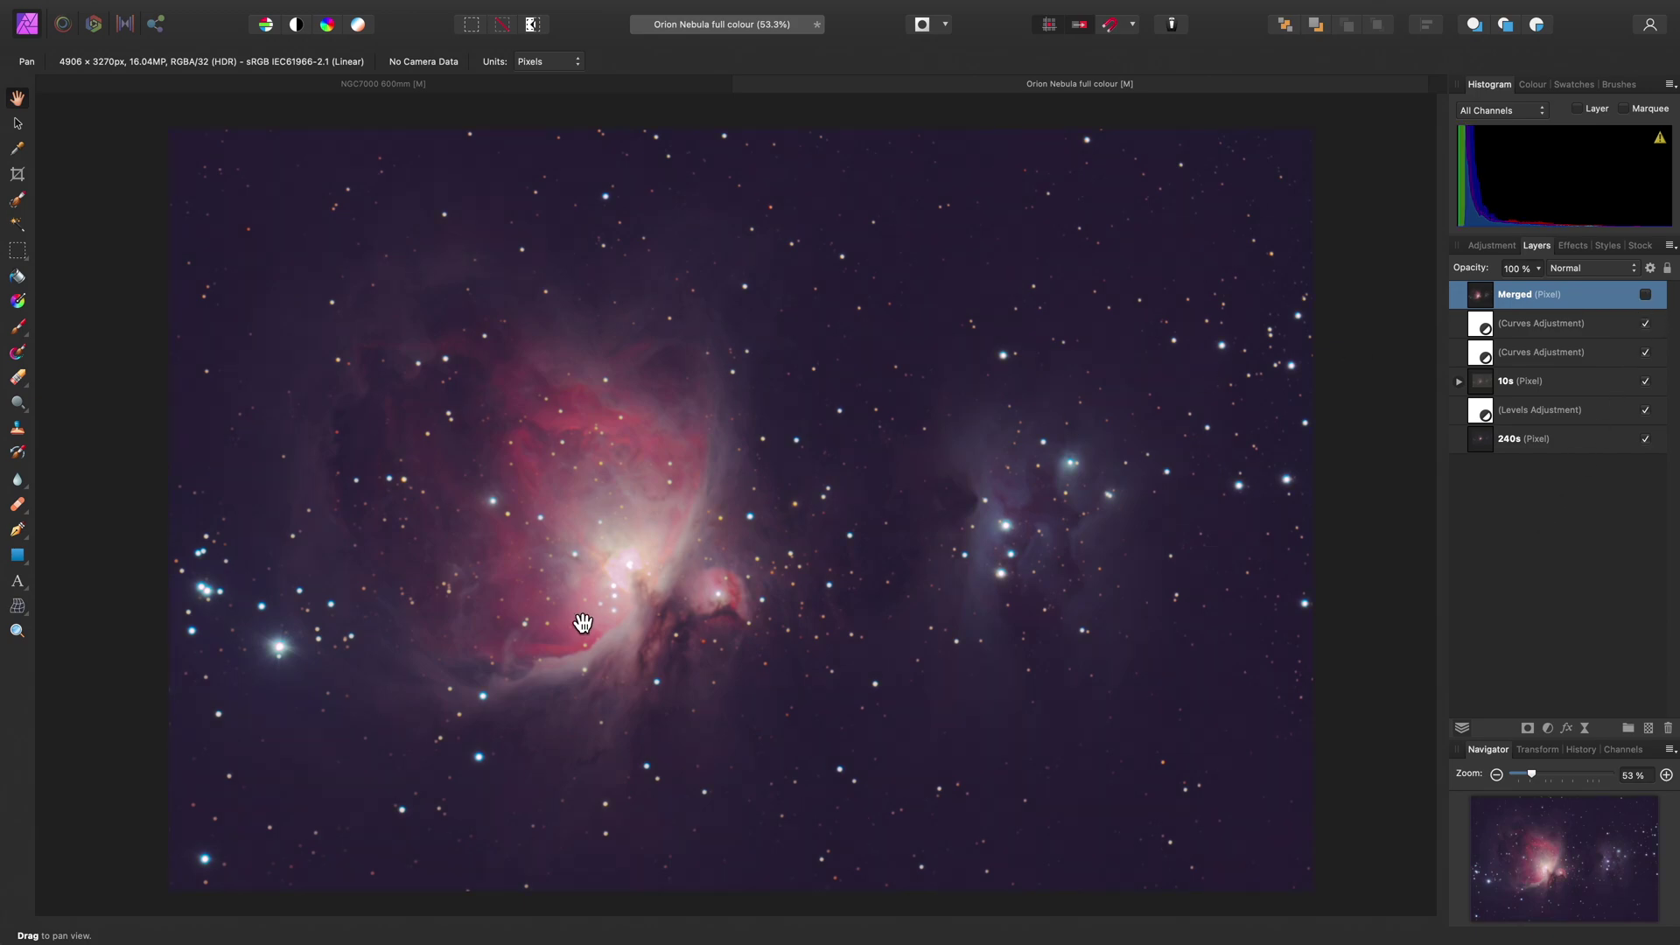
left_click(1645, 294)
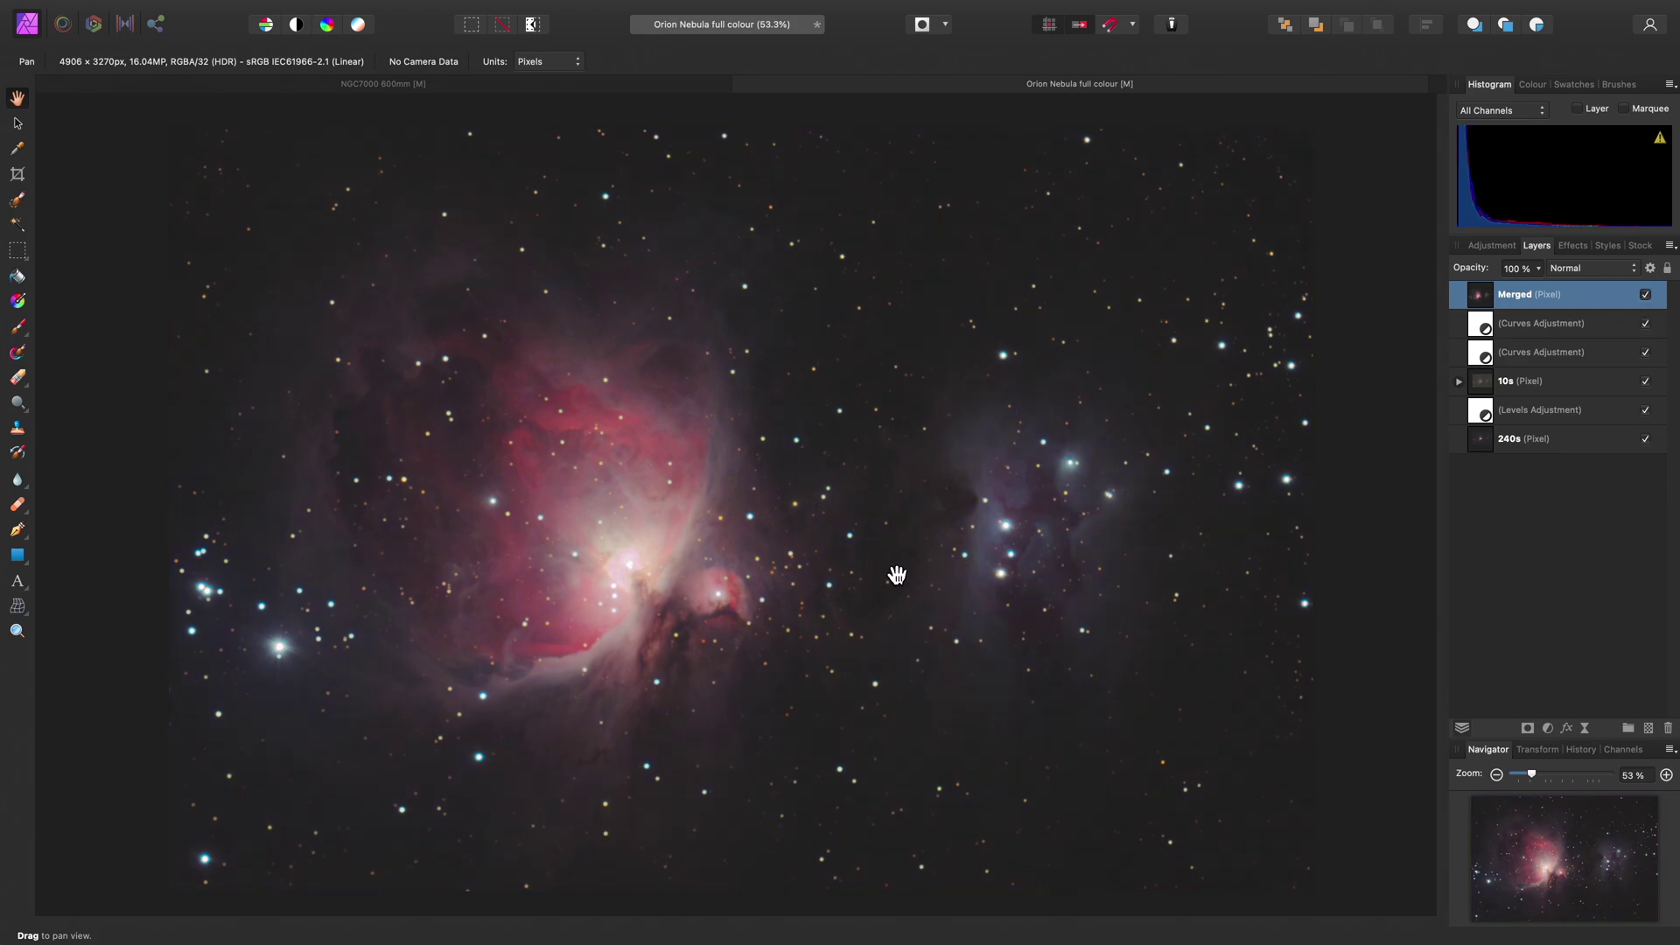